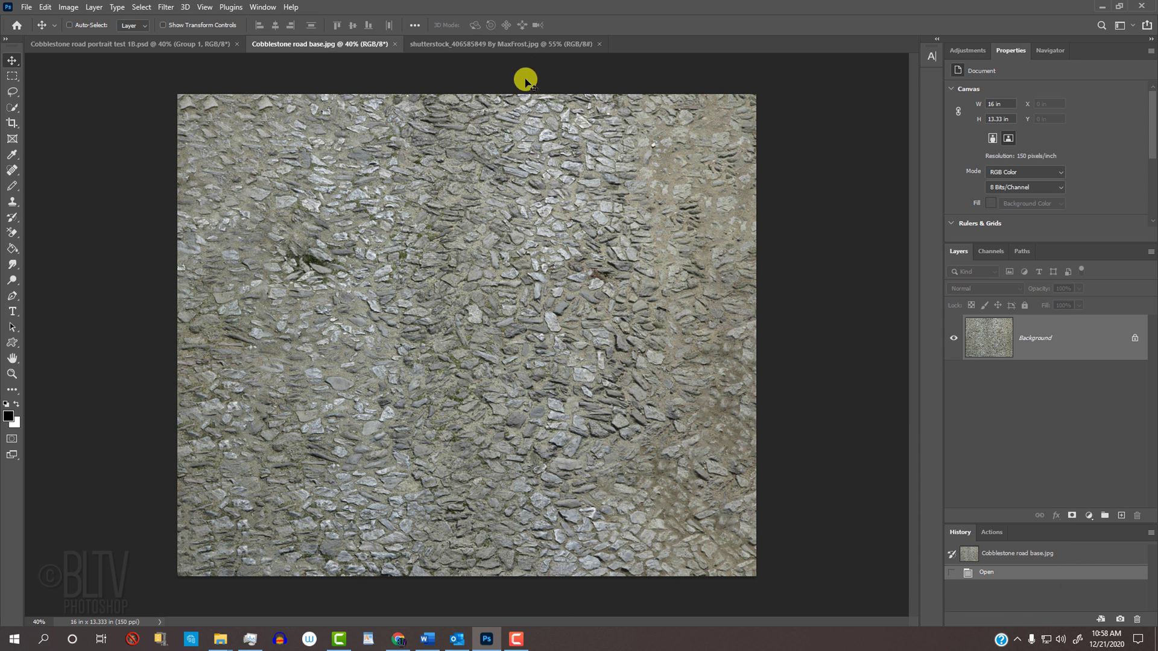
In the portrait photo, Select Subject with Quick Selection and mask out the grey background
click(522, 44)
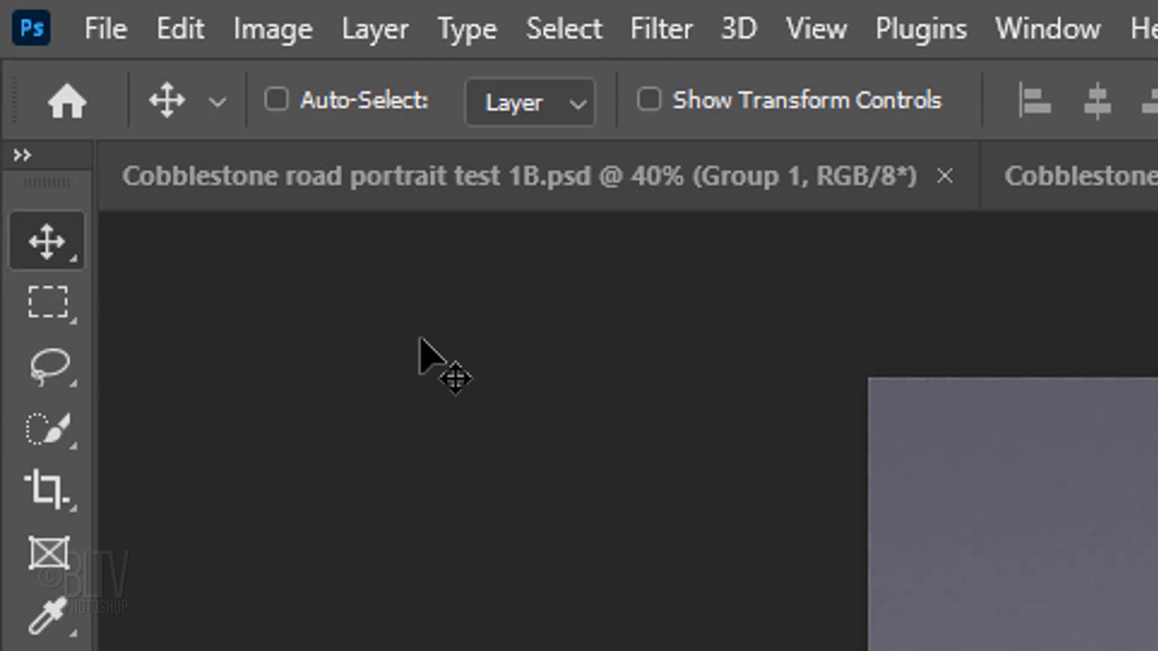
click(18, 108)
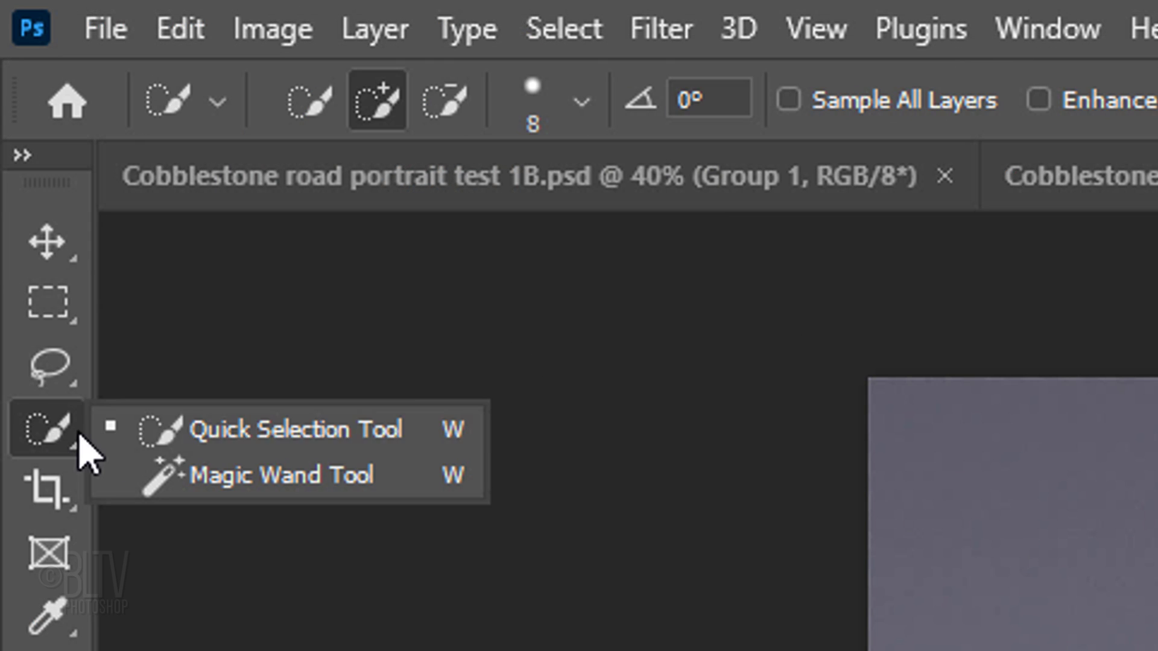
click(265, 430)
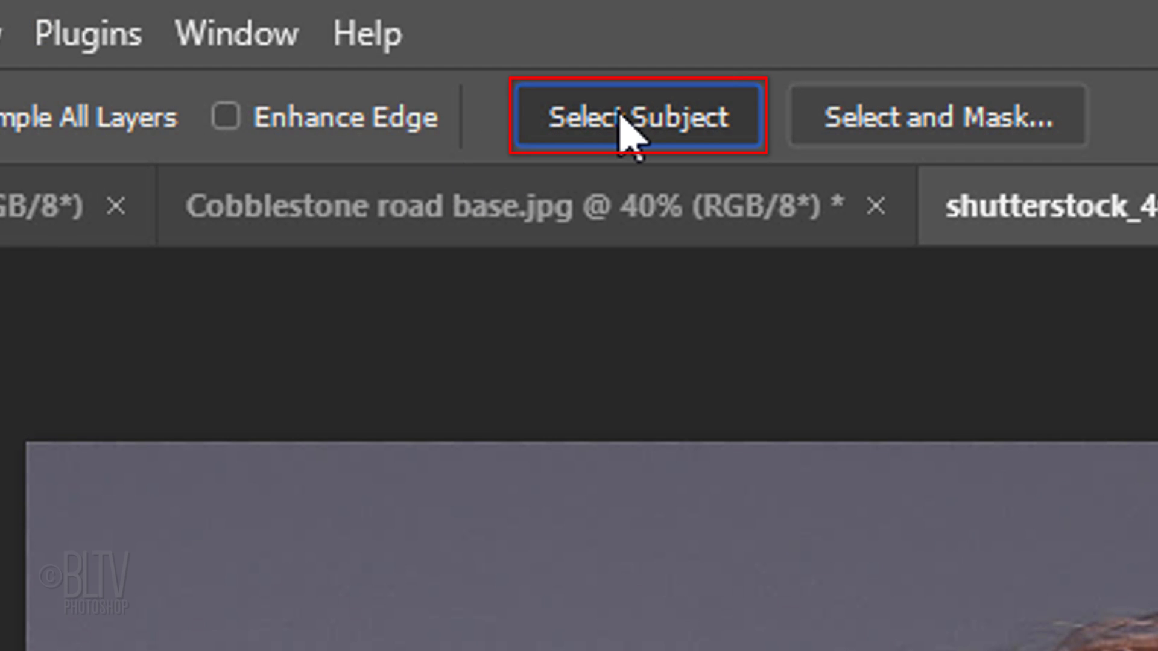
click(626, 128)
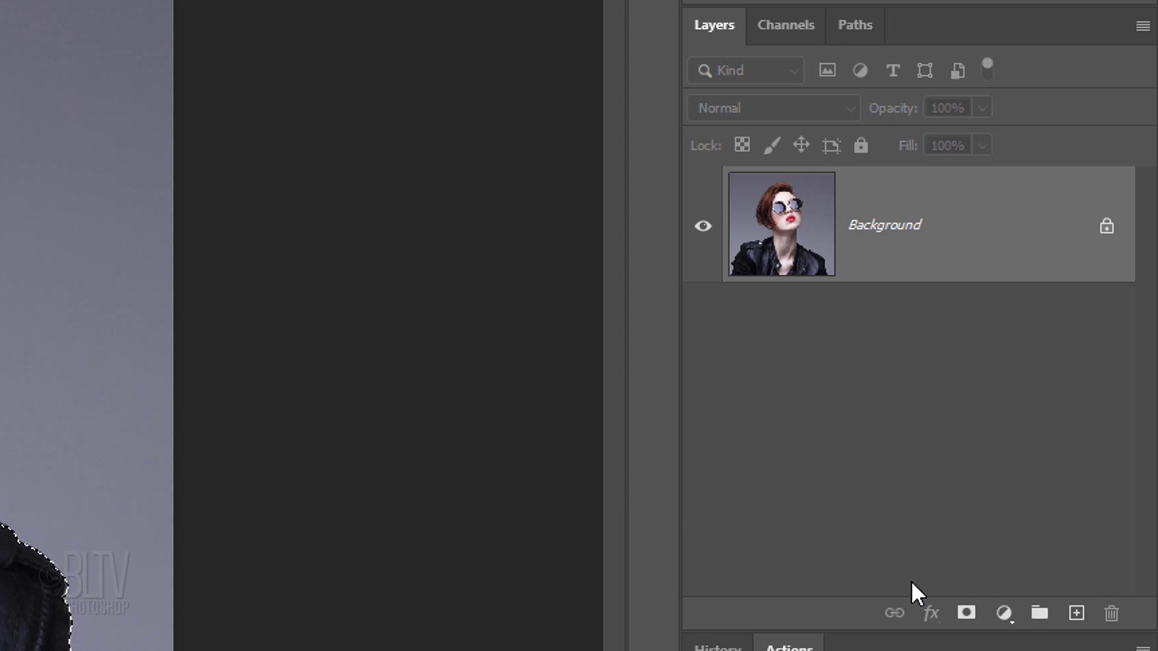
click(965, 613)
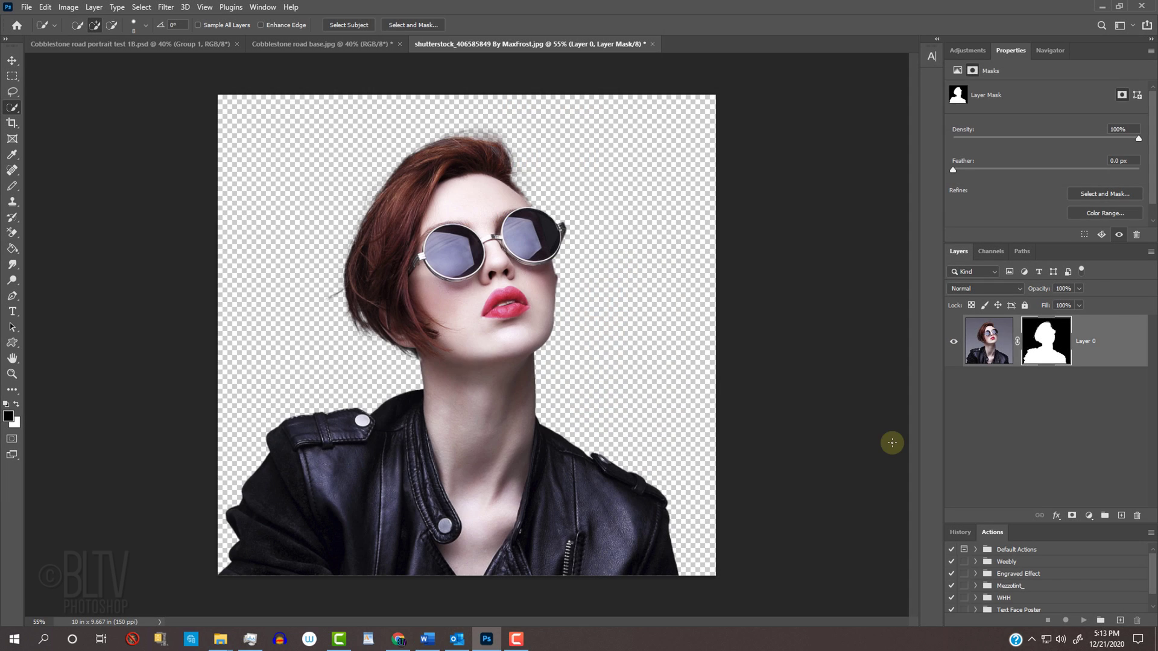
Drag the masked woman into the cobblestone document and scale her from the centre to fit
key(v)
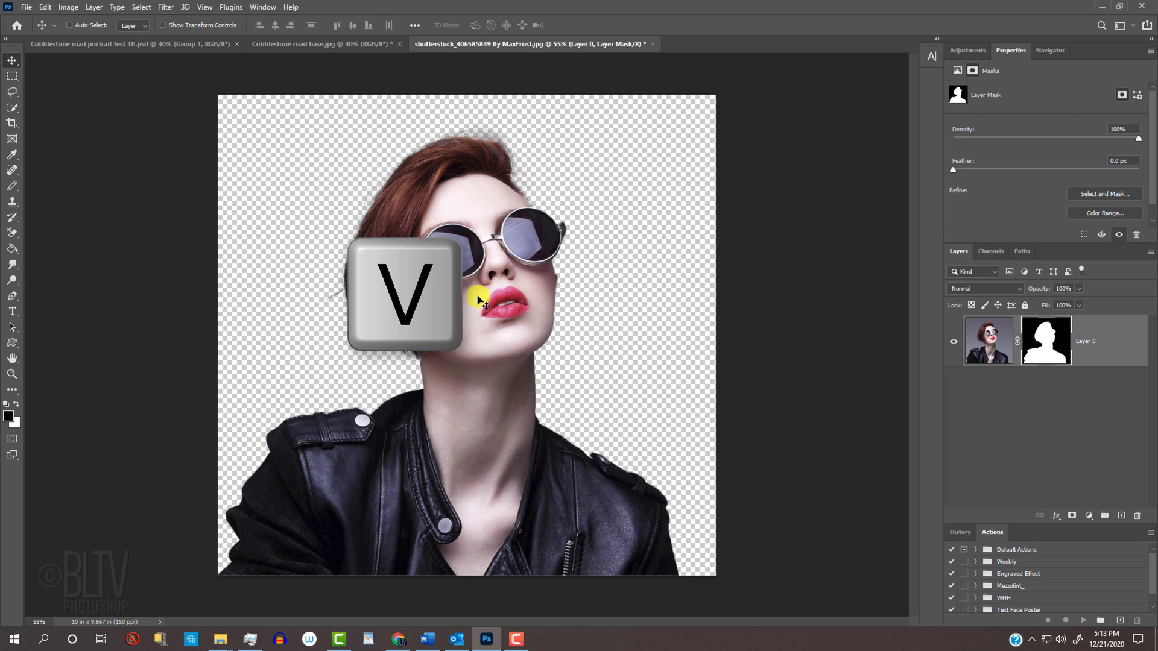
drag(477, 300, 468, 335)
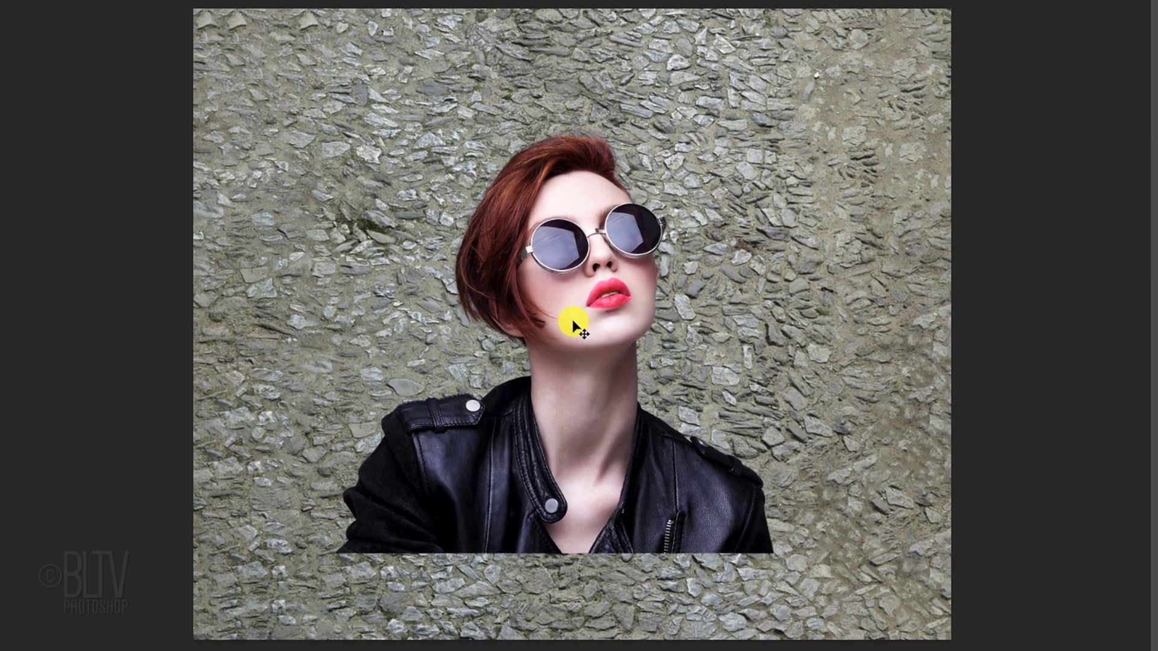
key(ctrl+t)
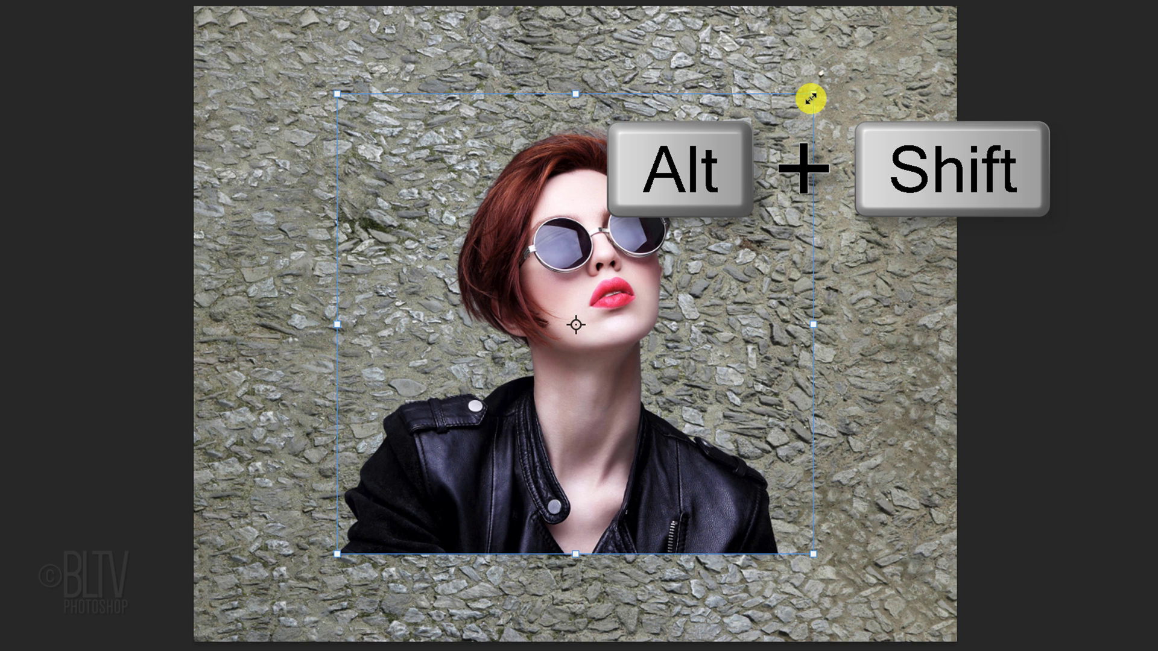
drag(811, 98, 891, 52)
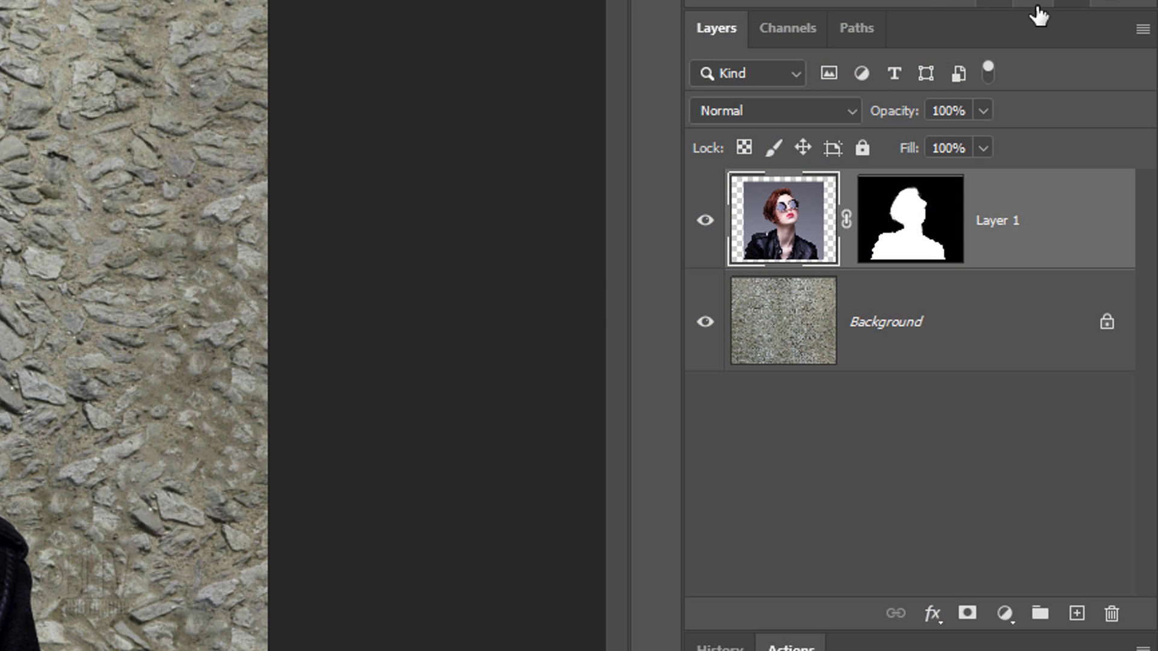
Convert the portrait layer to a smart object and change its blend mode
click(1141, 31)
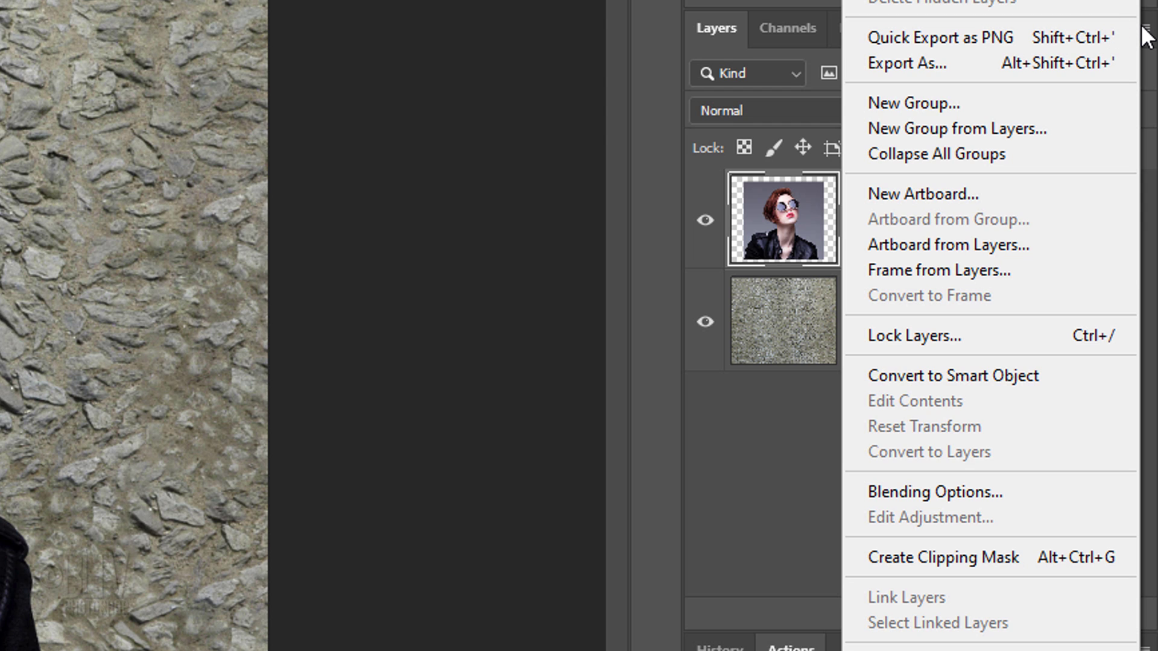
click(931, 375)
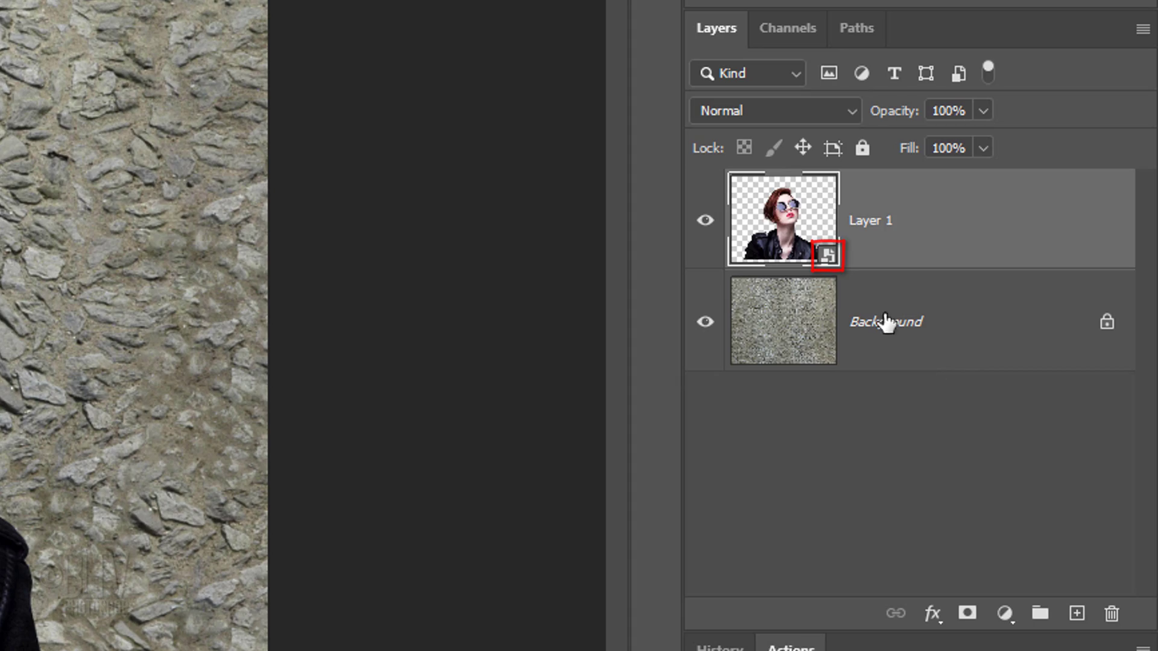
click(724, 110)
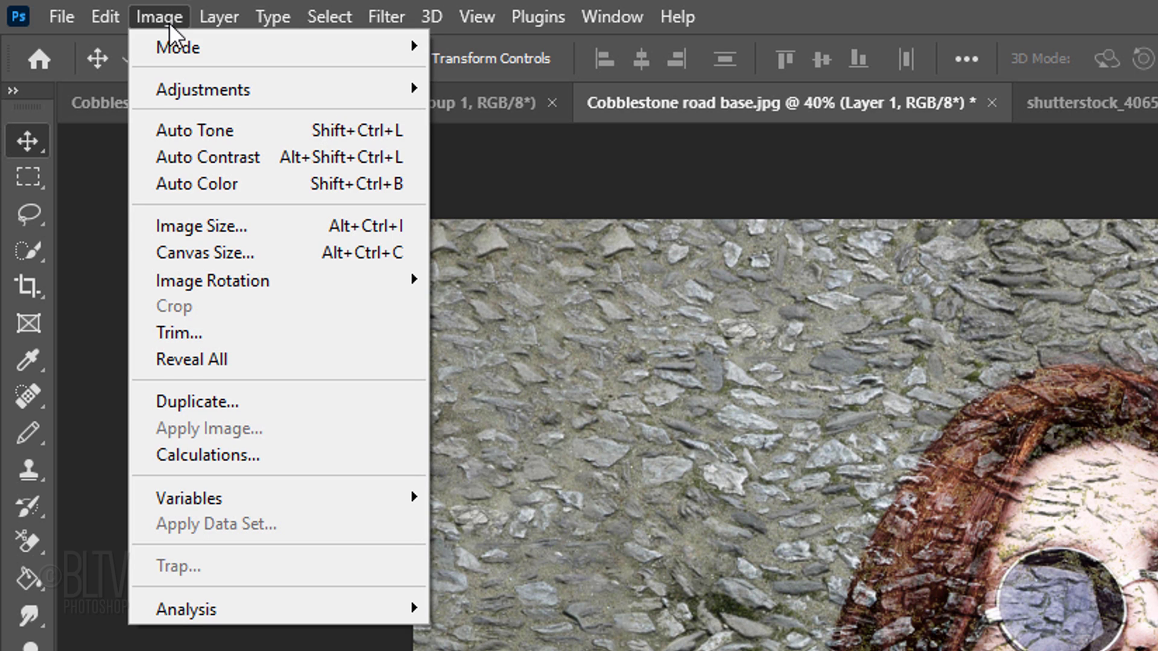
Apply Shadows/Highlights with Shadows 20%, Highlights 20% and Color raised to 100
mouse_move(194, 89)
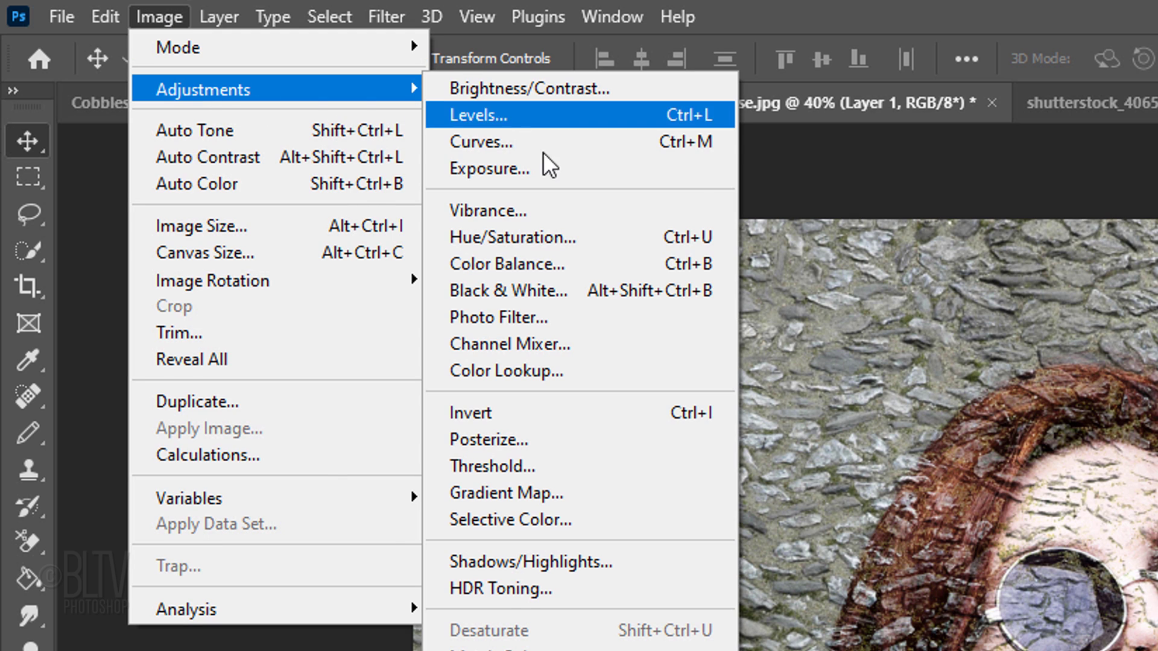
click(513, 565)
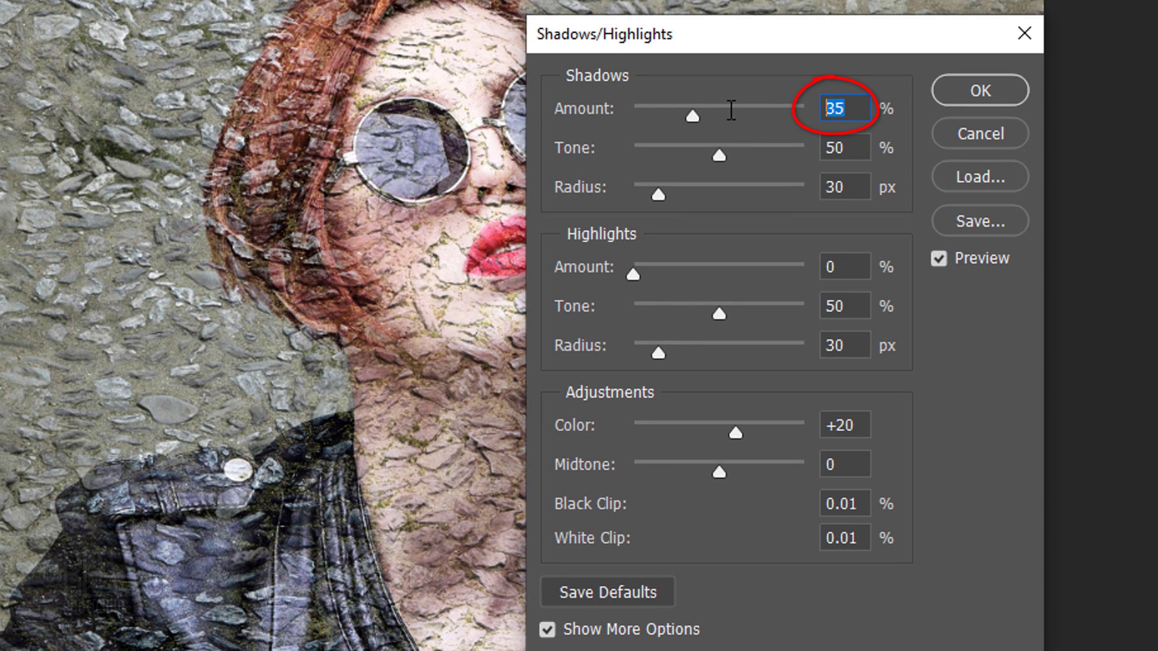
text(20)
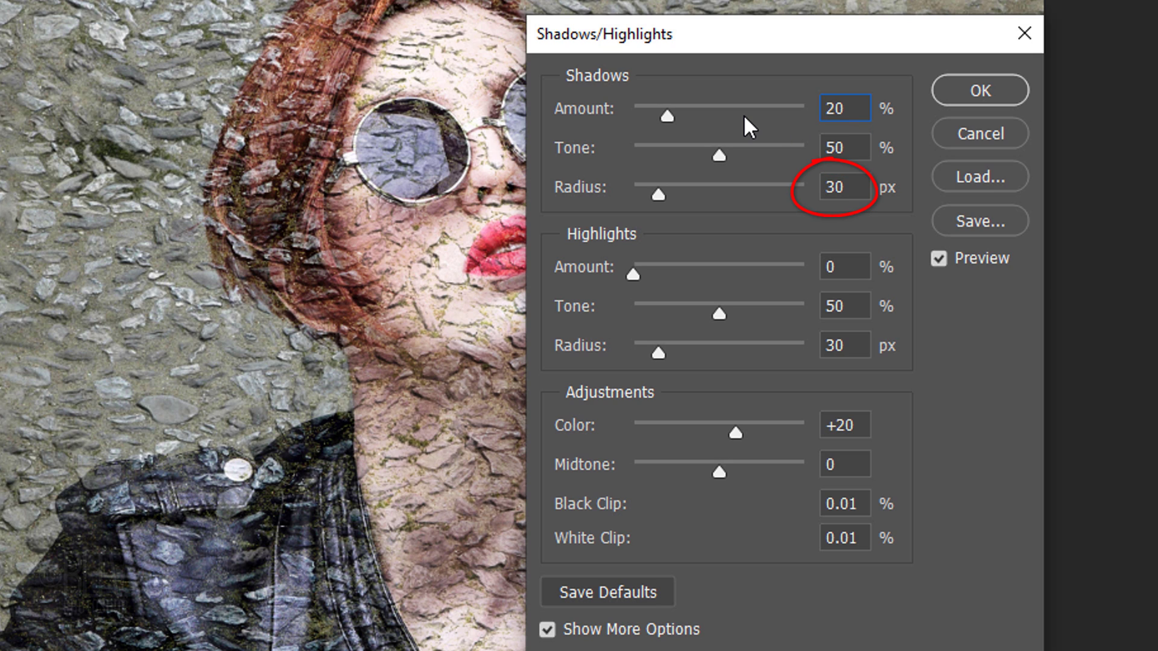
click(845, 263)
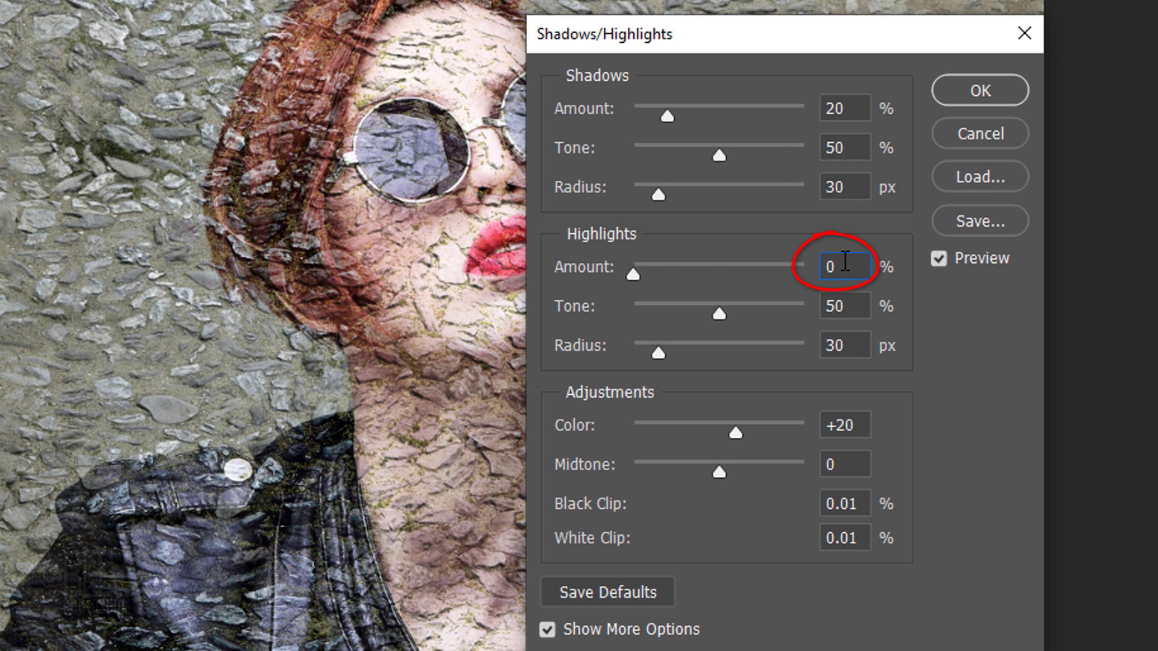
text(20)
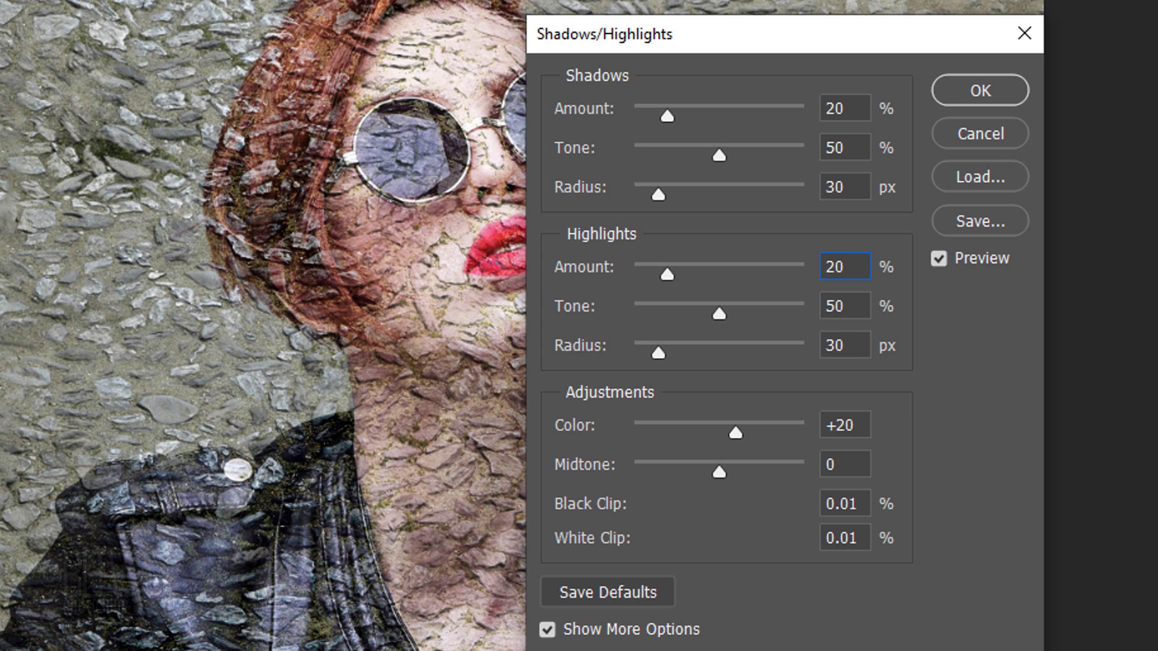
key(Tab)
key(Tab)
key(Tab)
text(1)
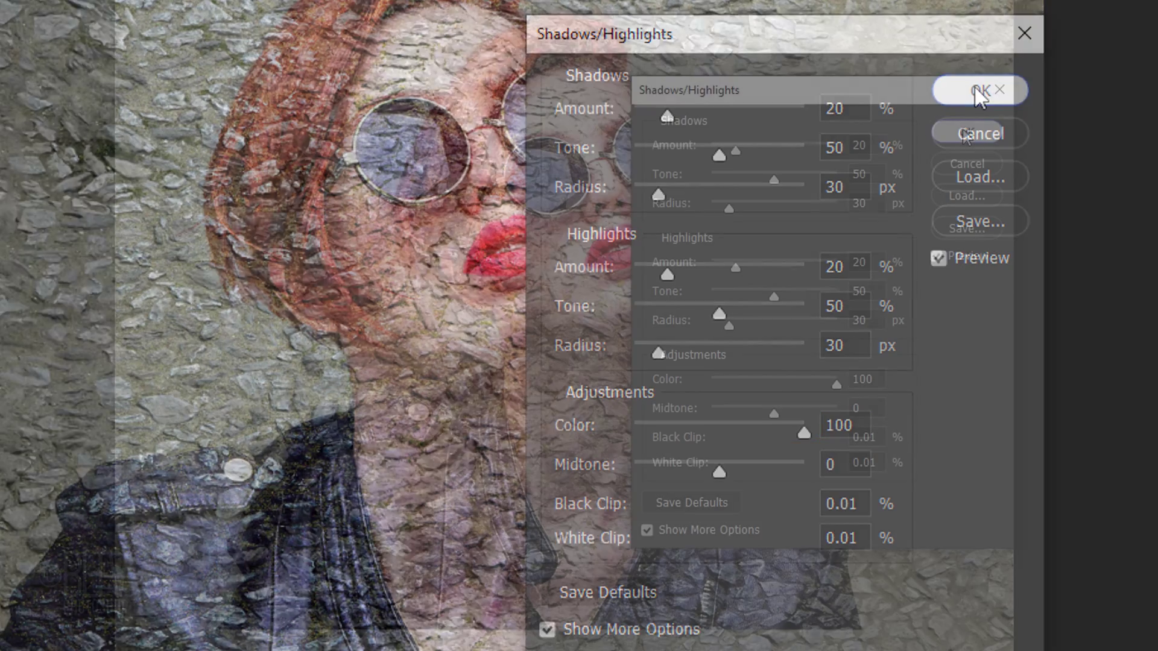
click(965, 134)
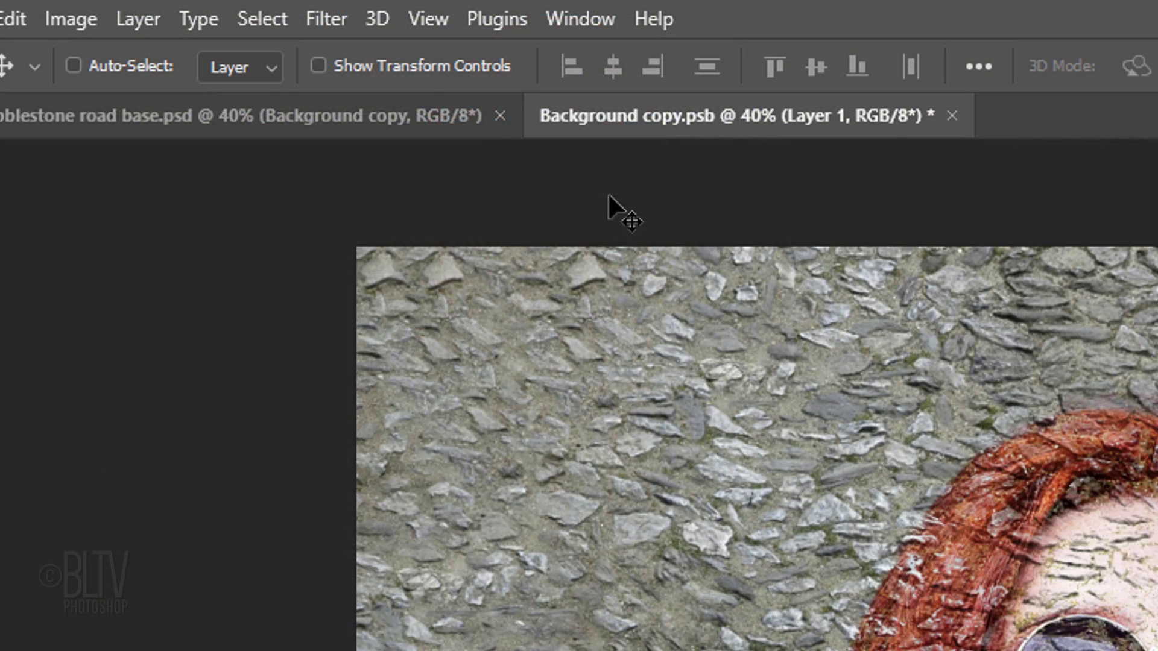
Apply the Dry Brush filter to the portrait from the Filter Gallery
click(328, 27)
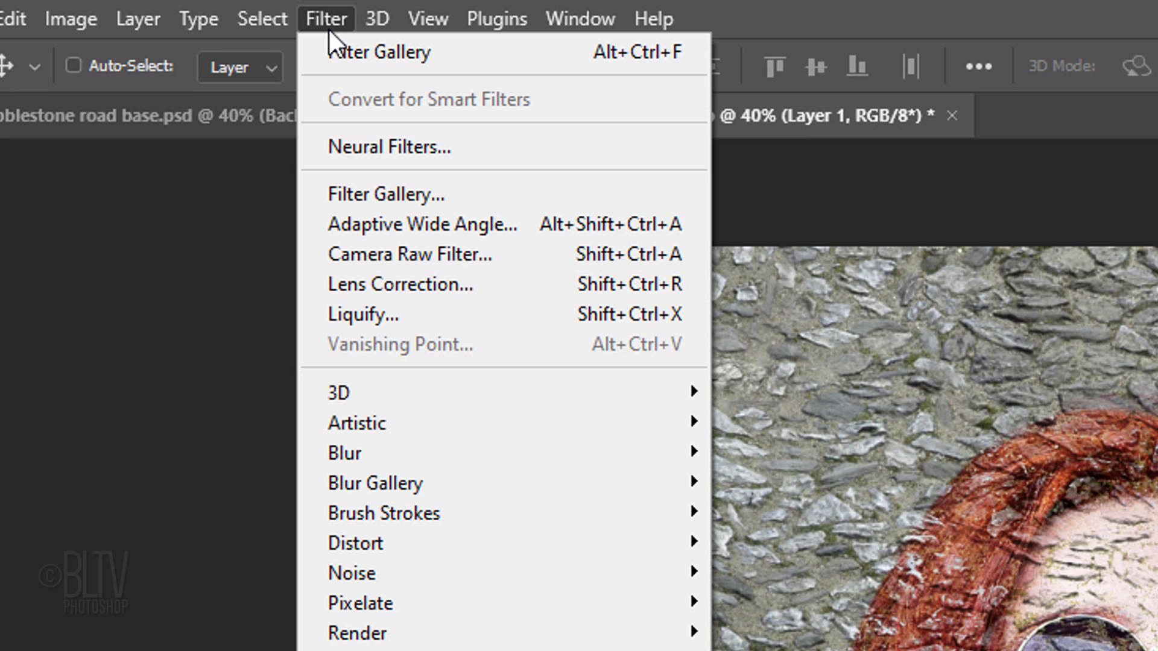
mouse_move(344, 425)
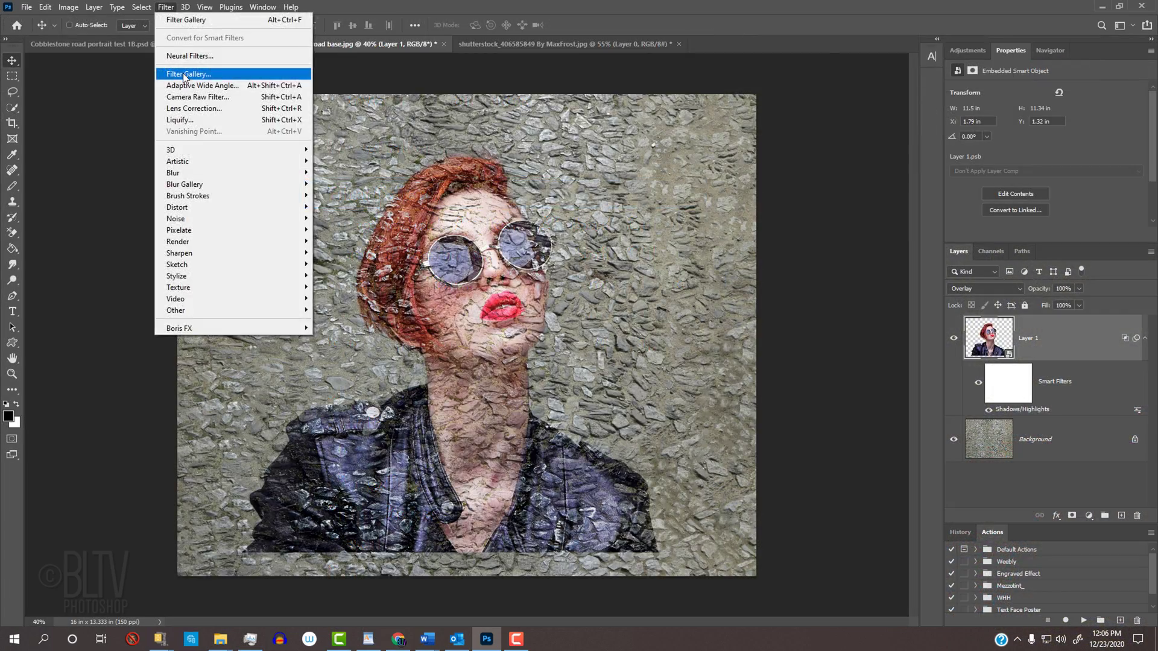
click(381, 191)
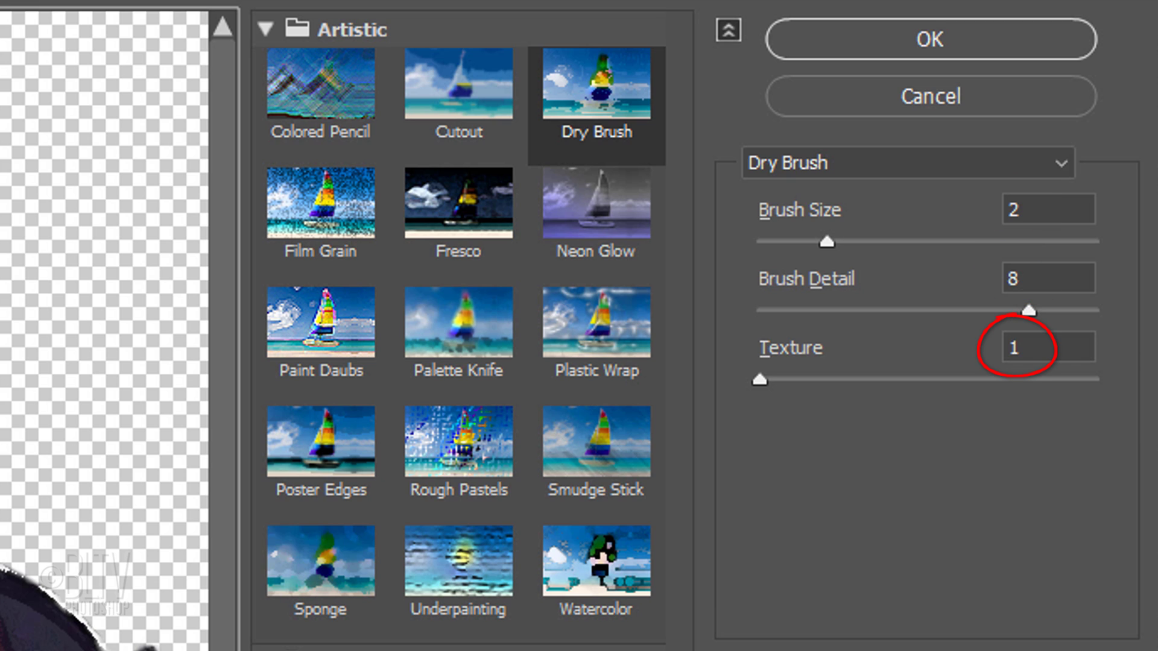
click(930, 42)
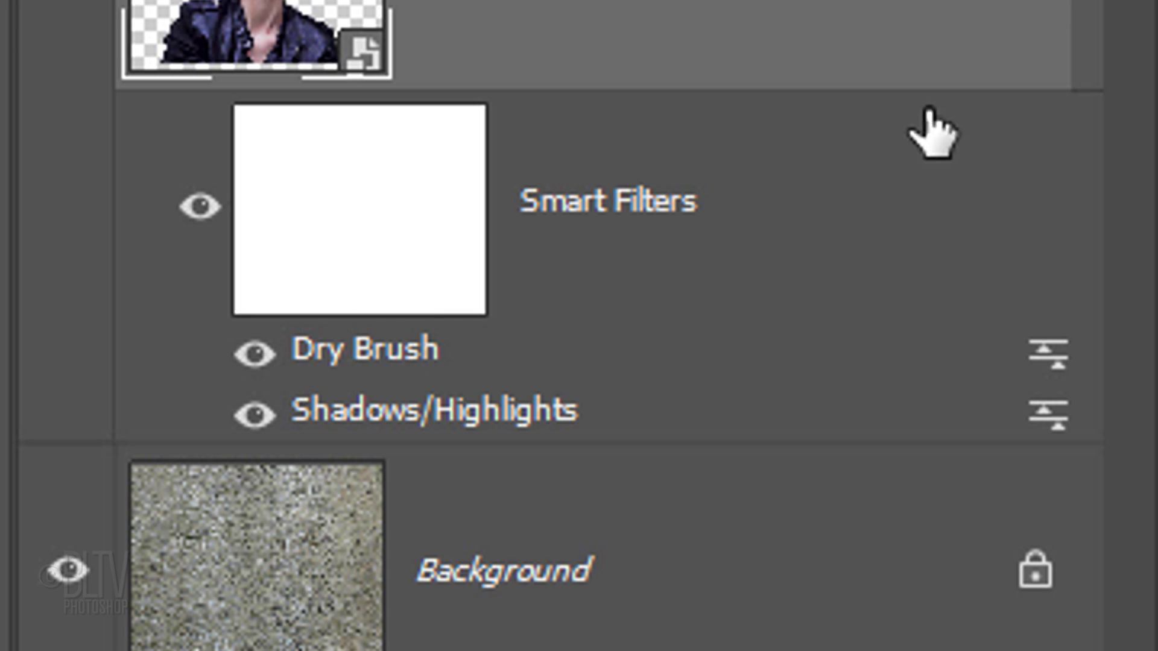
Set the Dry Brush smart filter's blending mode to Soft Light
double_click(1042, 362)
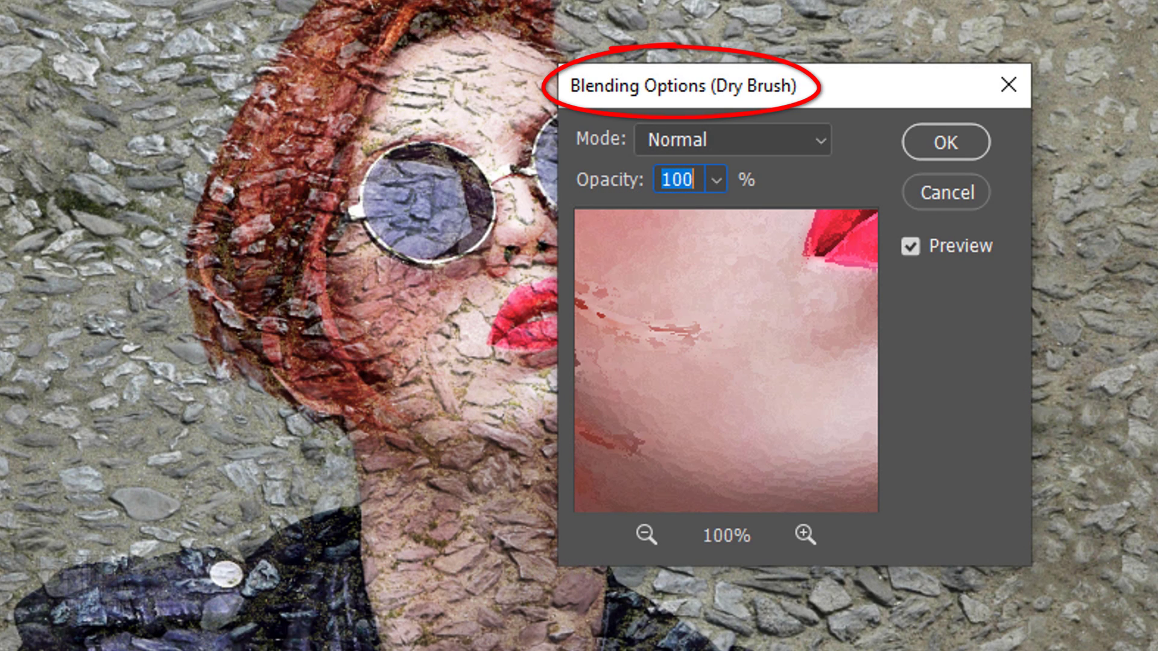
click(765, 143)
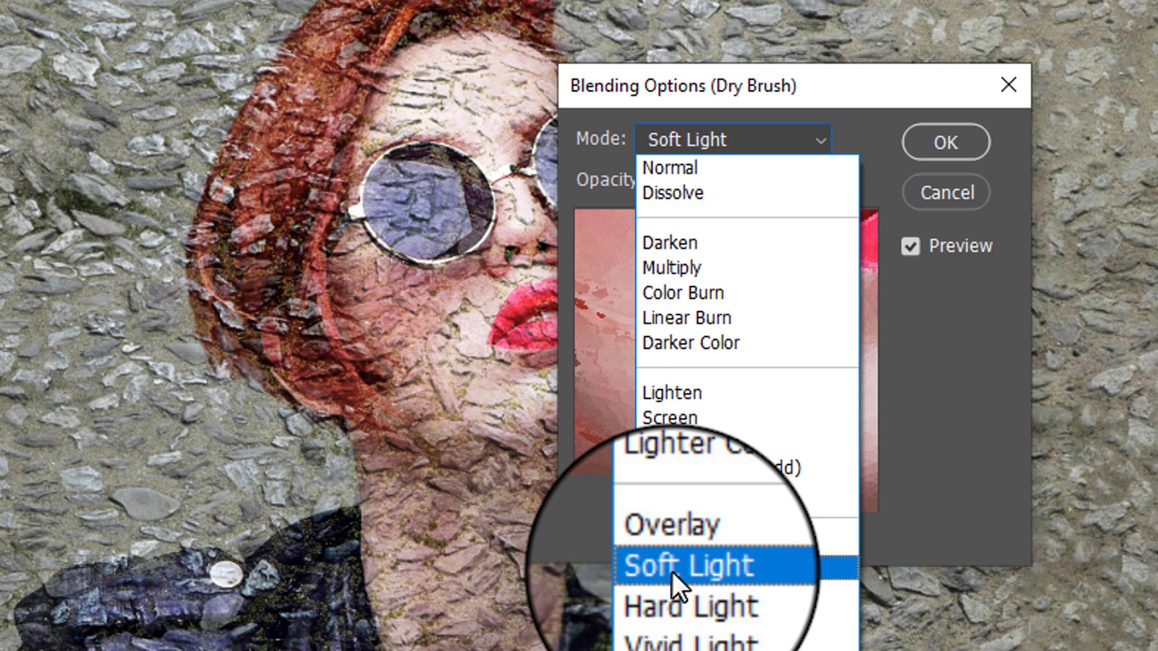
click(671, 550)
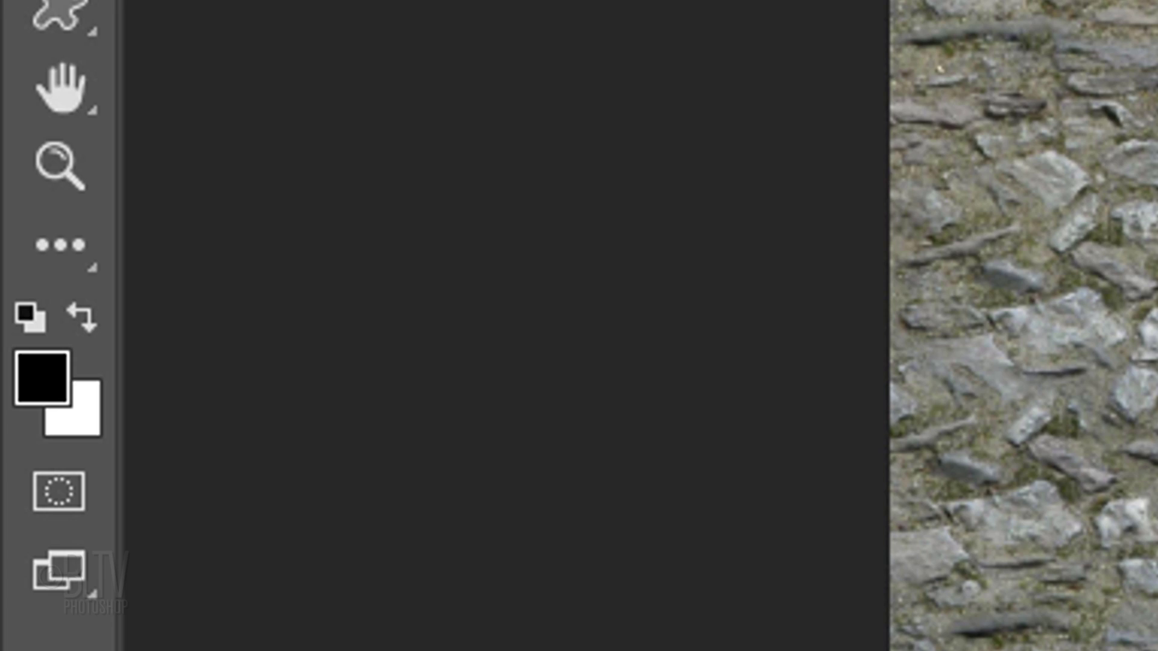
Reset default colours and apply the Sketch > Photocopy filter (Detail 24, Darkness 10)
key(d)
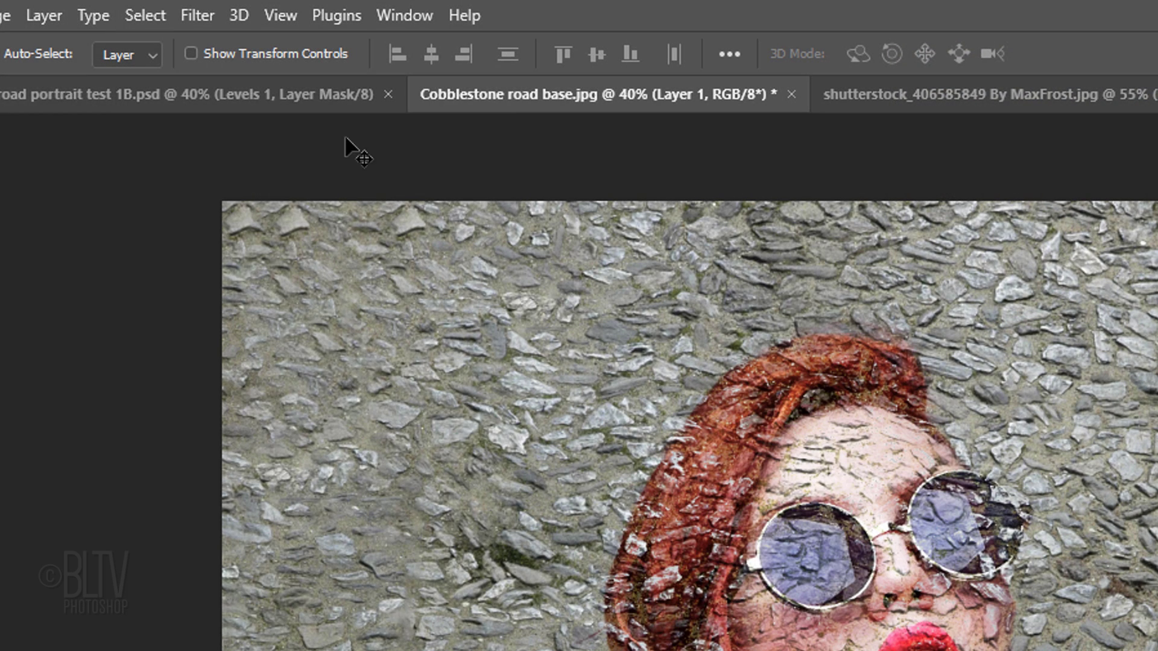
click(199, 17)
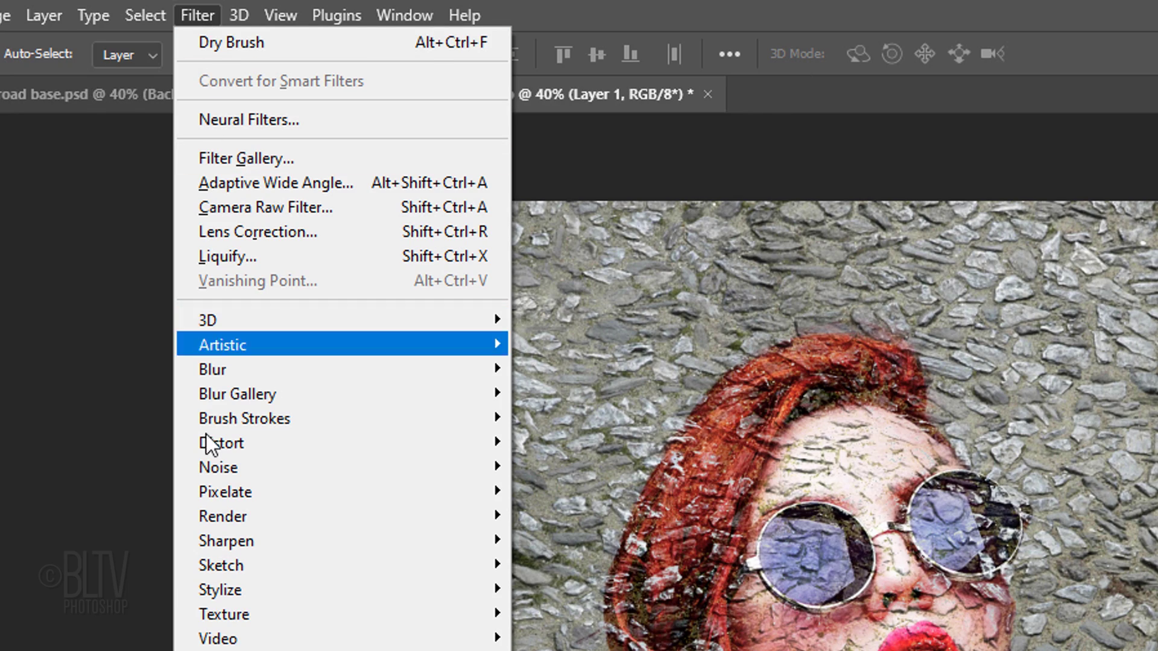
mouse_move(227, 562)
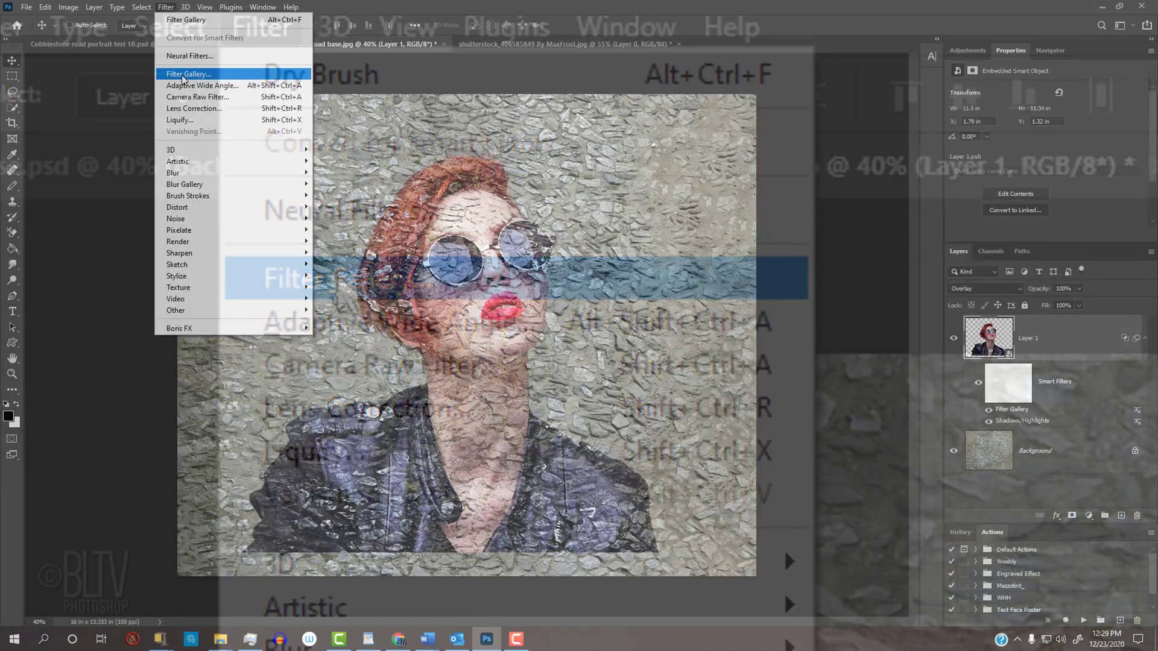
click(343, 279)
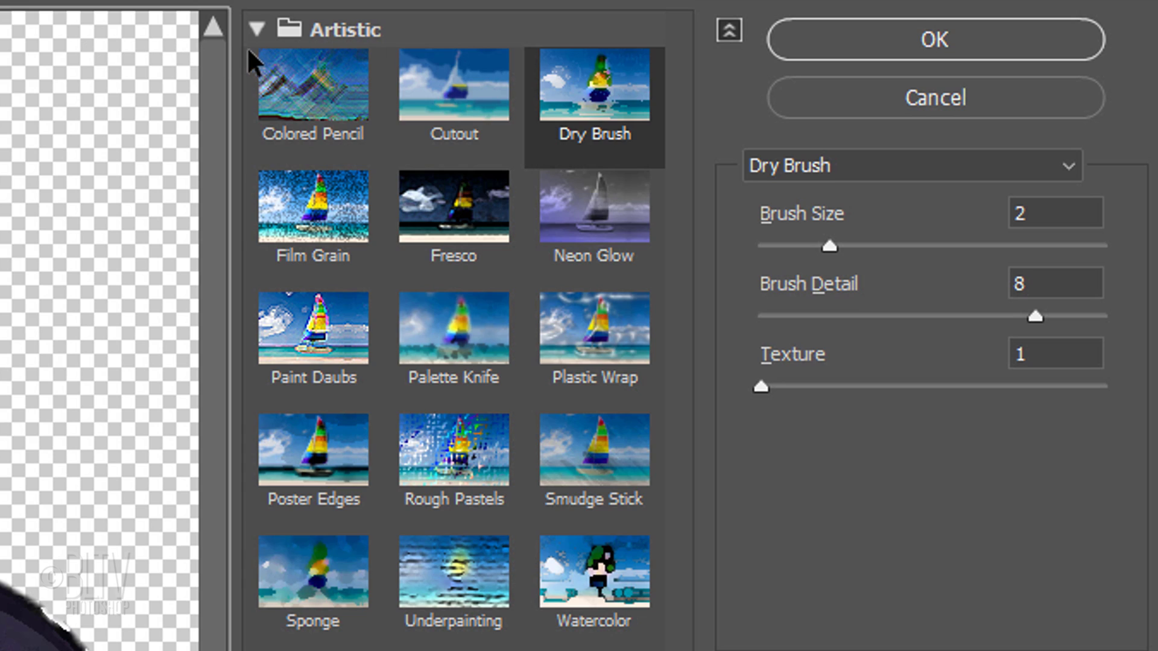
click(257, 30)
click(257, 143)
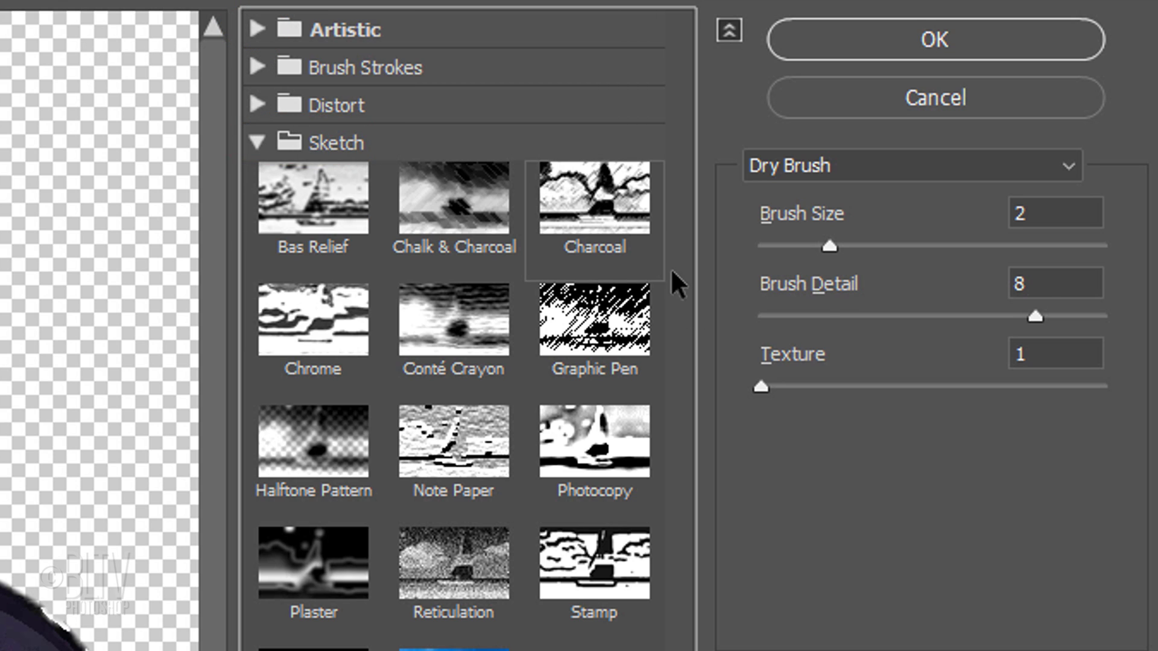
click(591, 459)
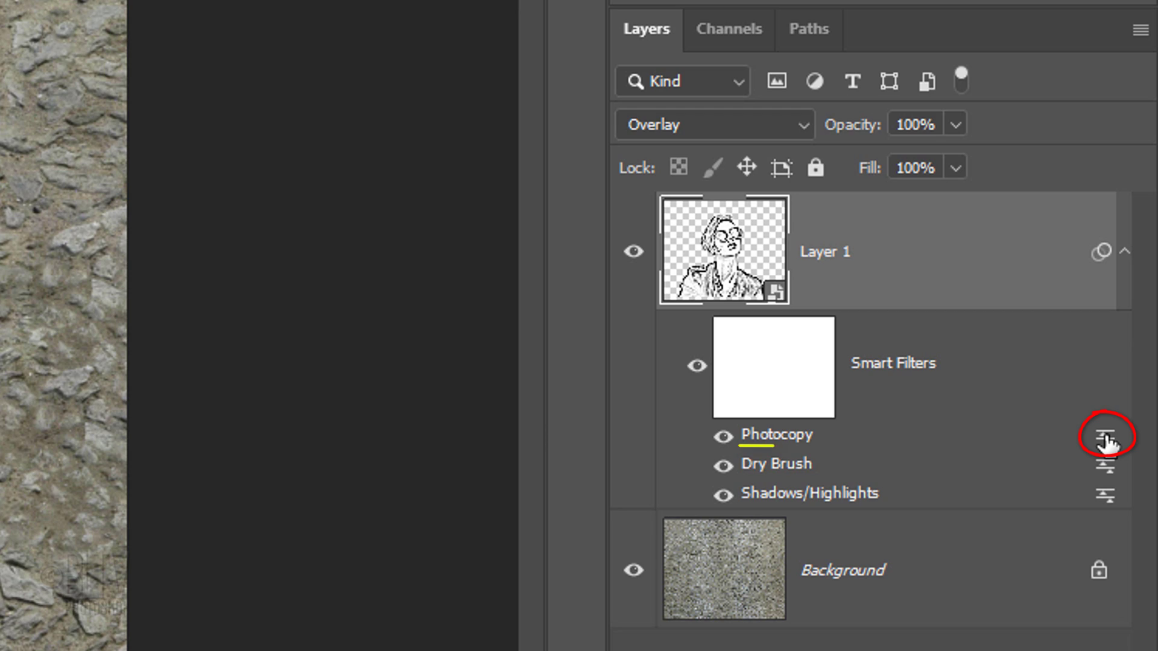
Set the Photocopy smart filter's blending mode to Soft Light
double_click(1107, 442)
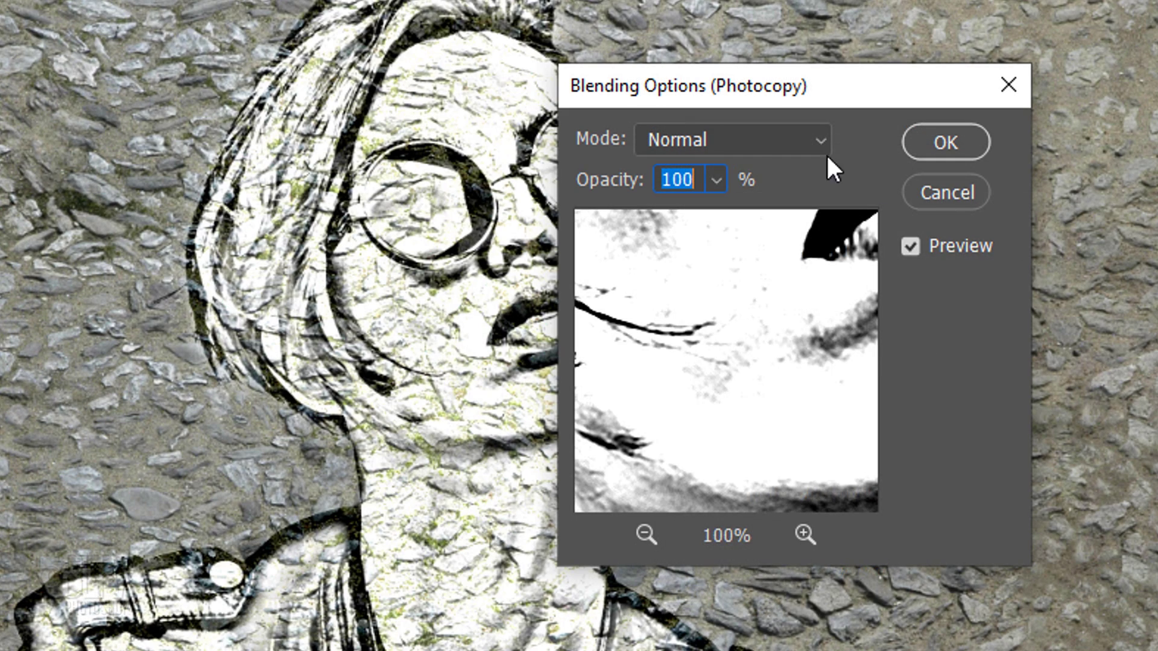
click(750, 139)
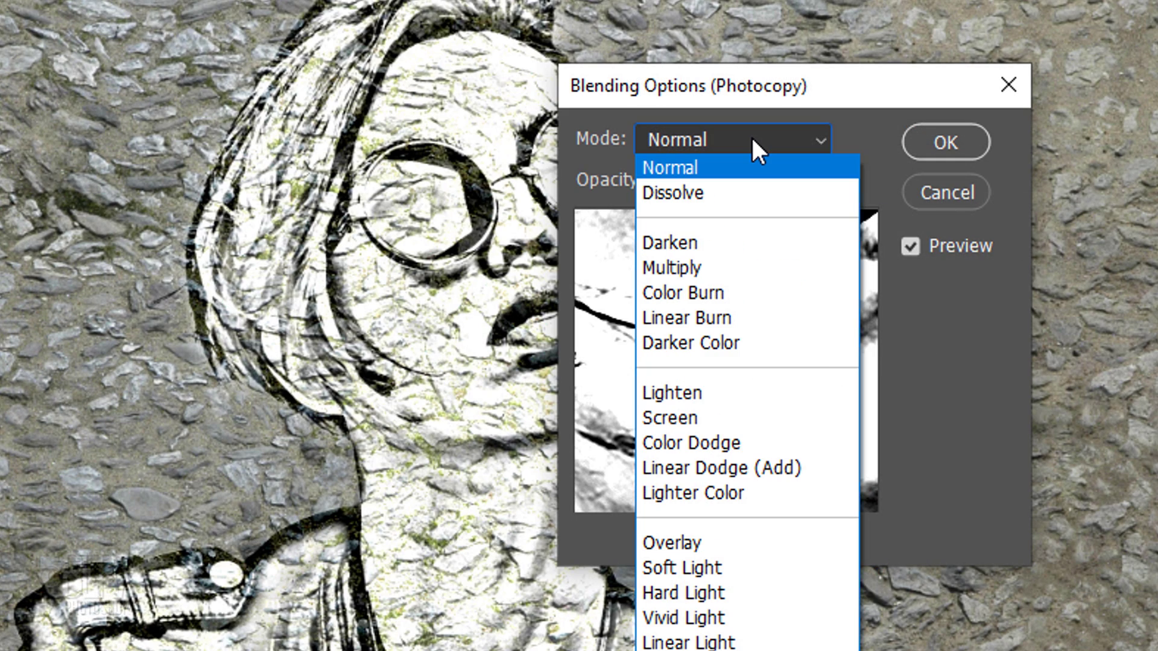
click(688, 568)
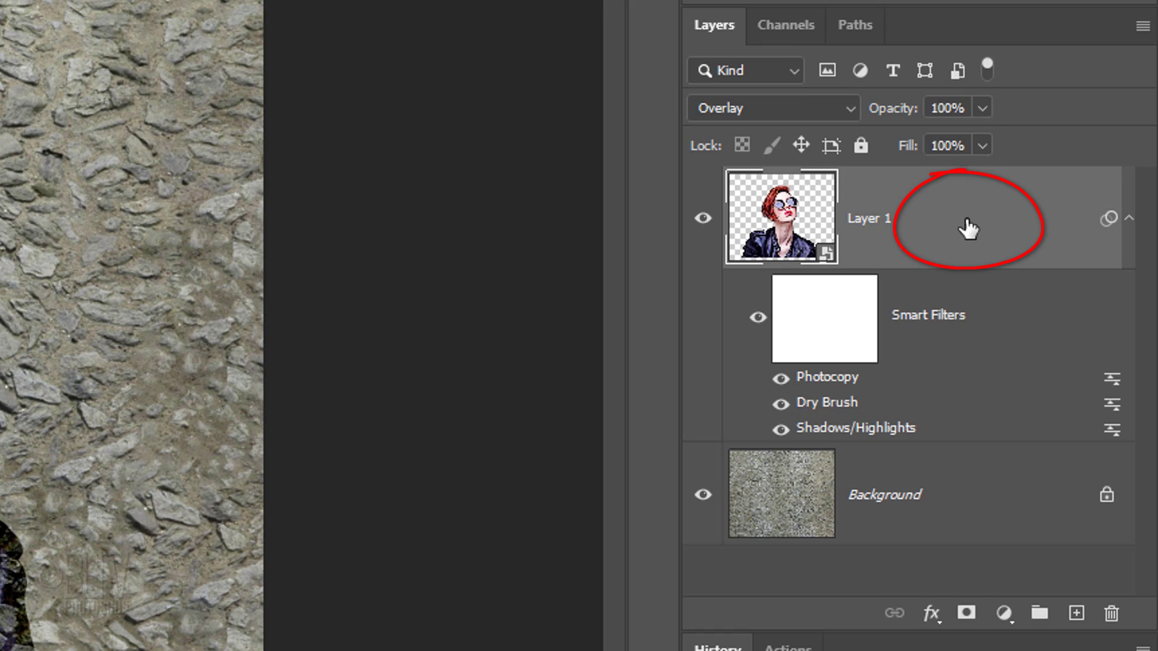
In Layer 1's Layer Style, move the Underlying Layer Blend If white point to 190
double_click(966, 225)
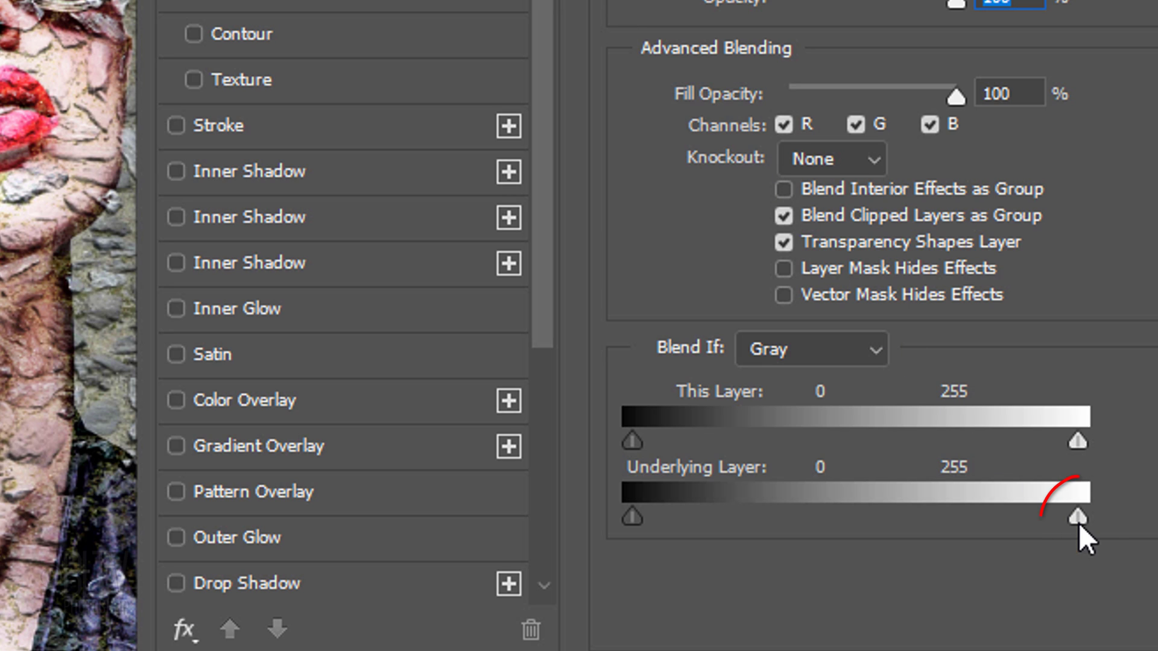
mouse_move(1080, 523)
mouse_down()
mouse_move(1005, 523)
mouse_move(975, 502)
mouse_up()
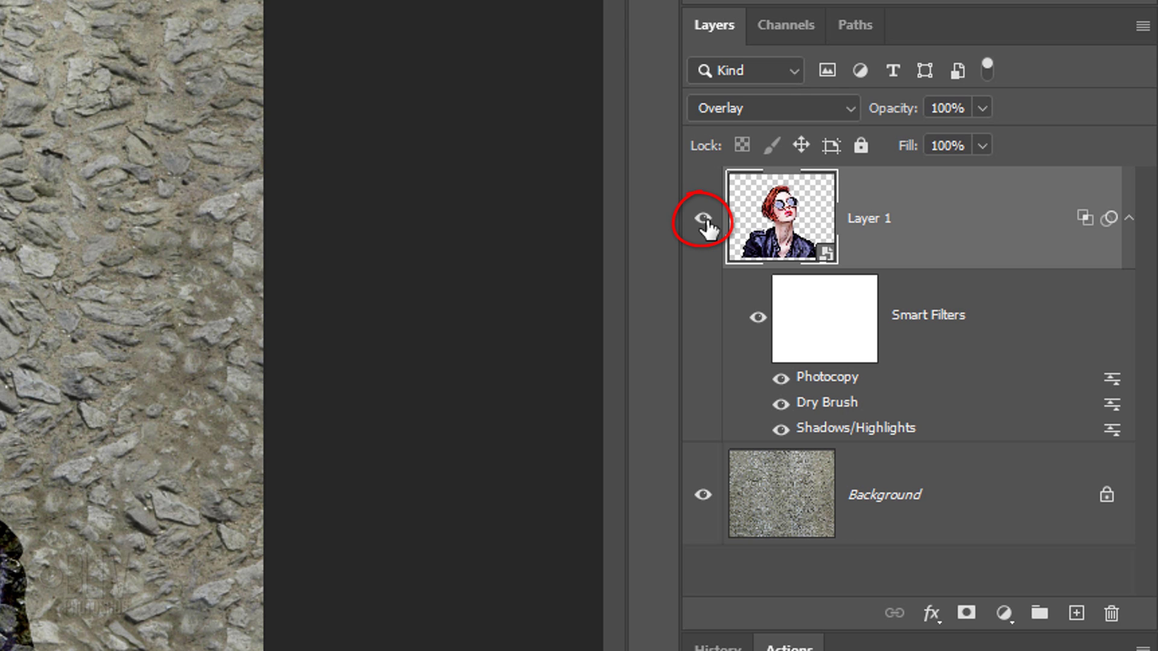
Duplicate the cobblestone Background, desaturate the copy, and set up a 3.0-pixel Gaussian Blur
click(779, 495)
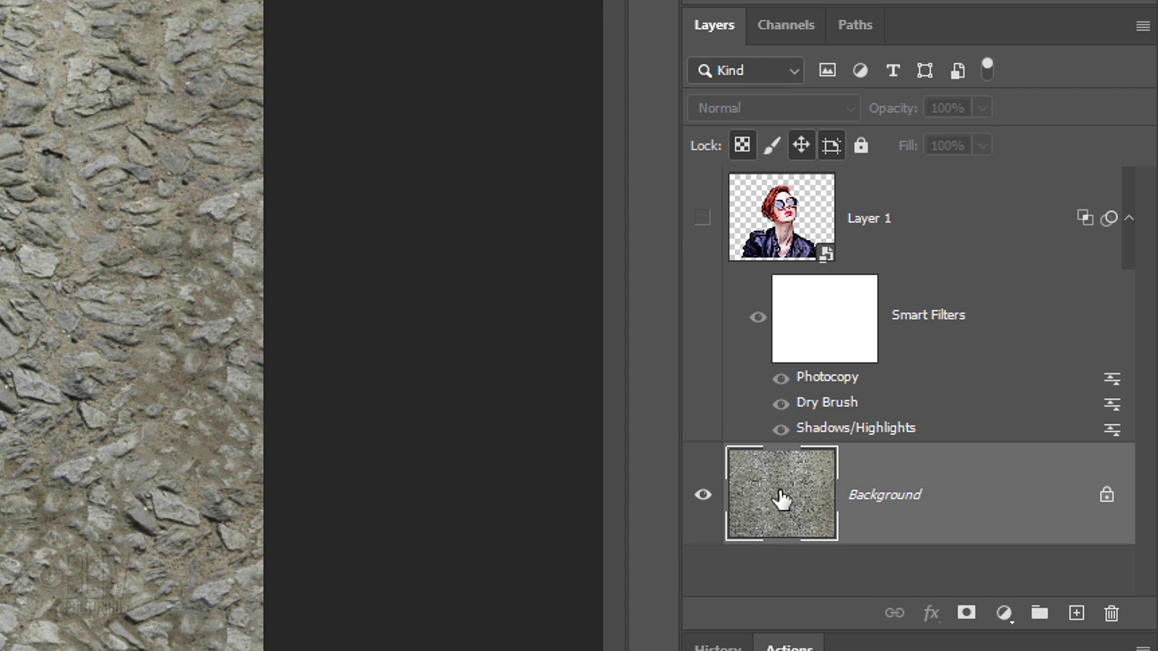
key(ctrl+j)
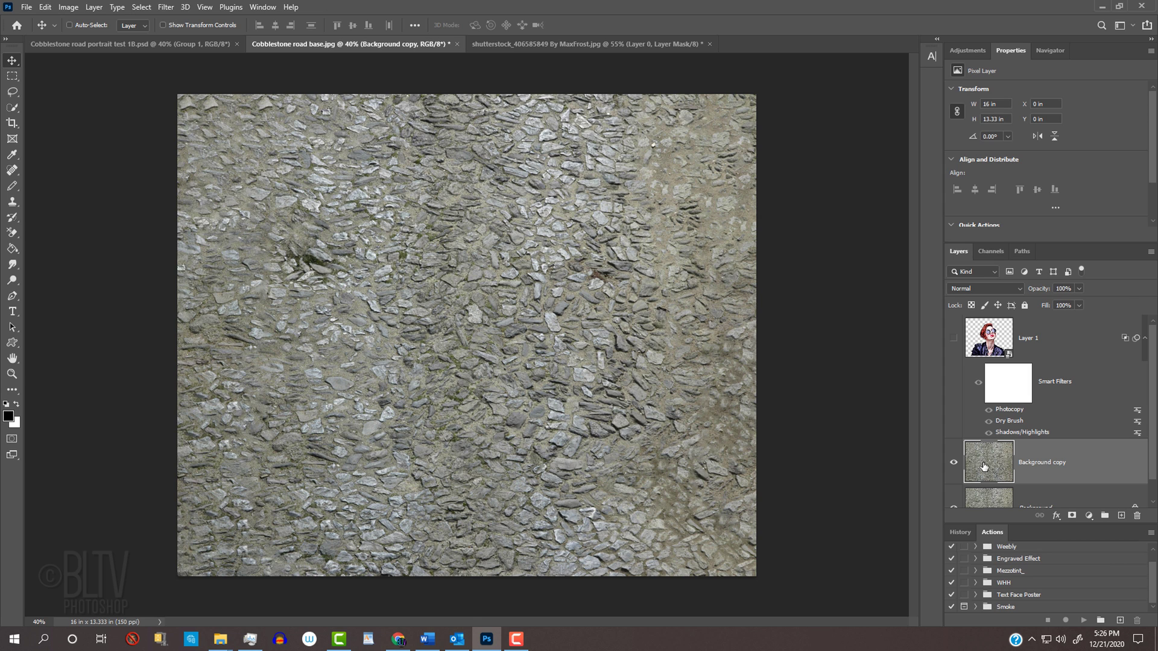
key(ctrl+shift+u)
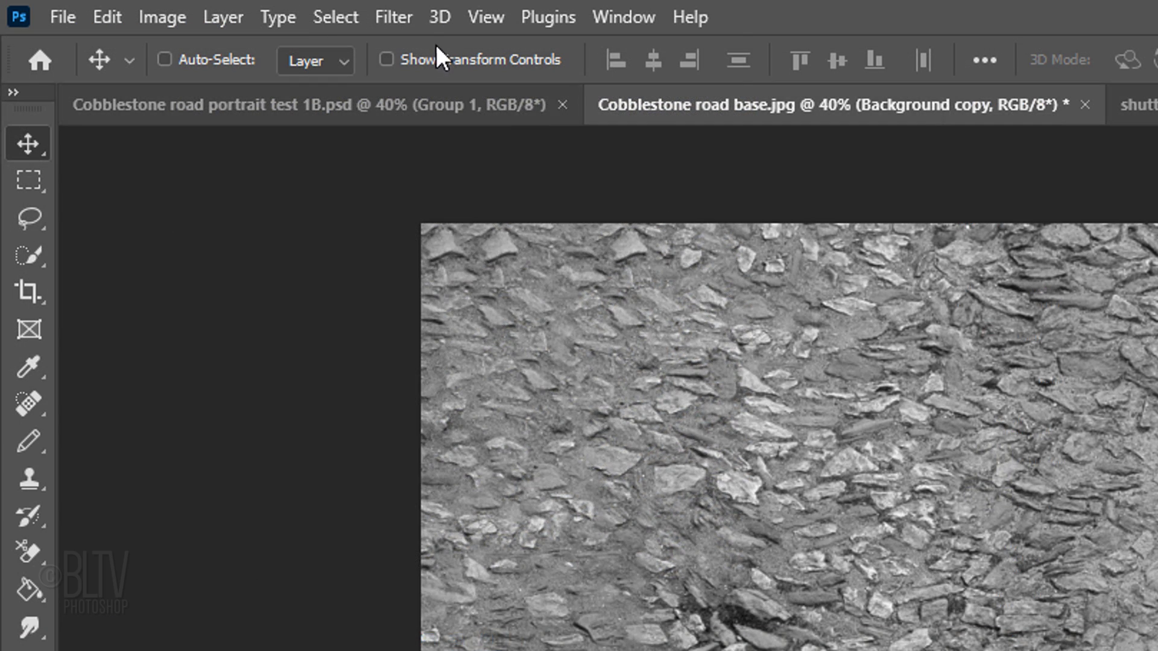
click(166, 7)
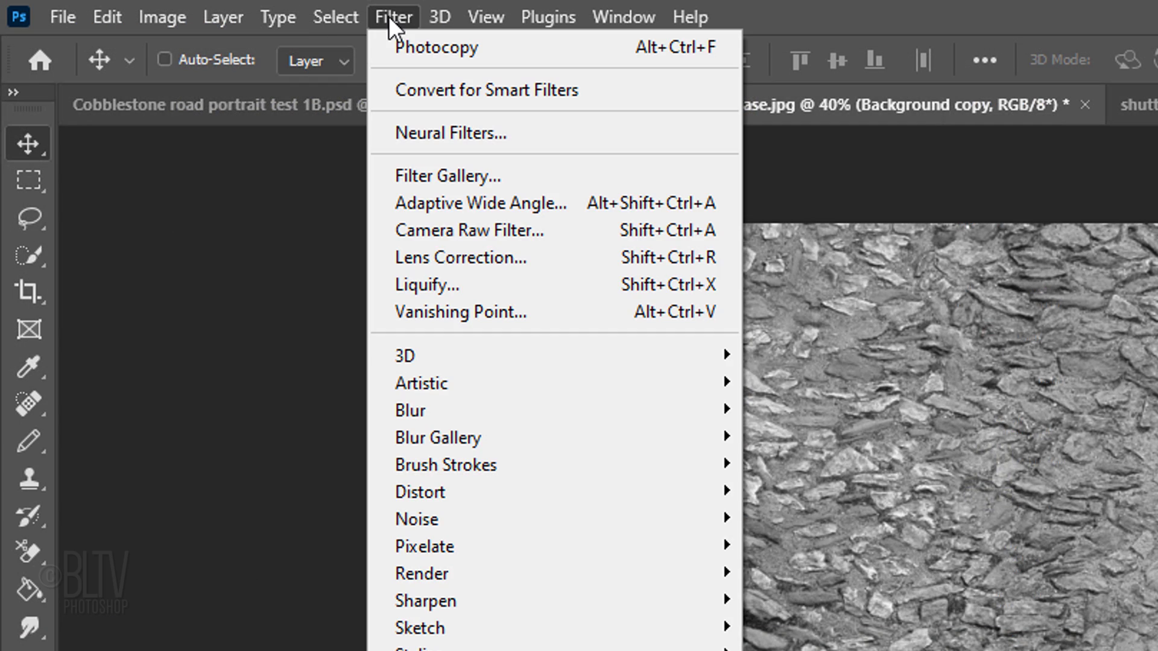
mouse_move(408, 404)
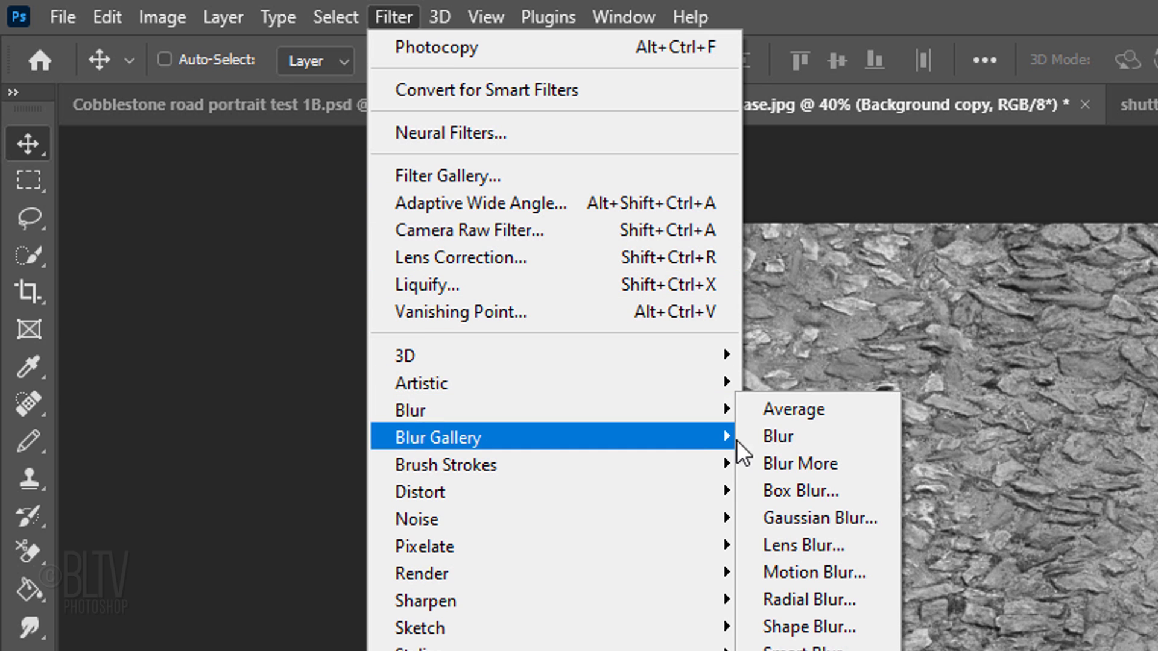
click(796, 520)
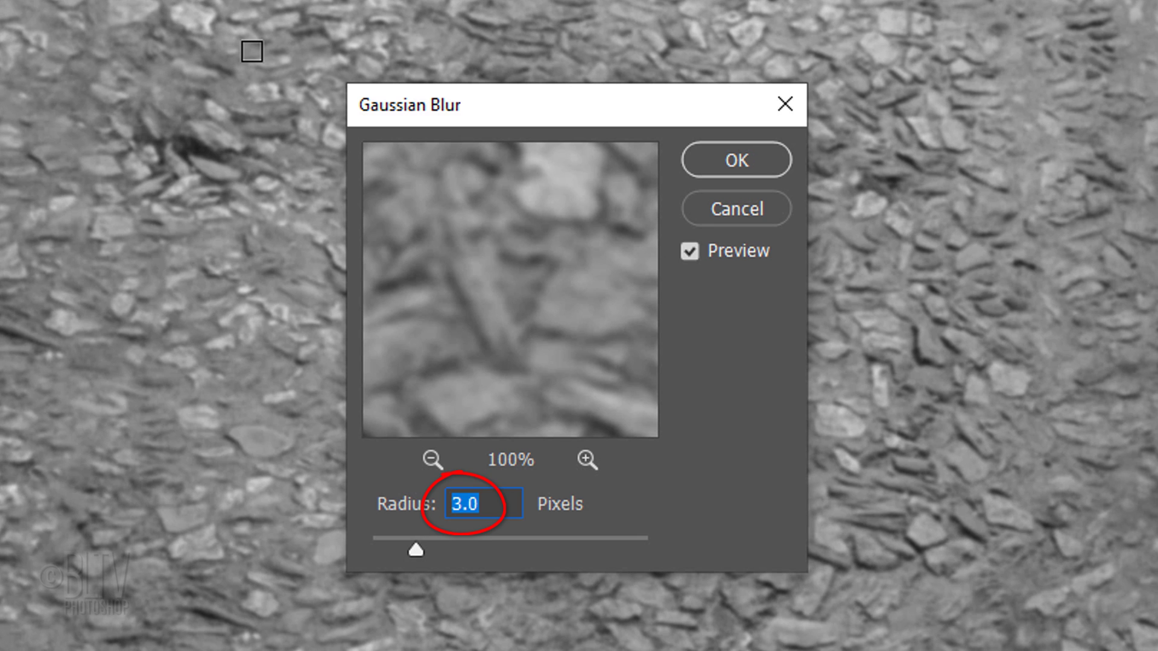
Apply the 3-pixel blur and duplicate the grey layer into a new document named Displacement
click(734, 159)
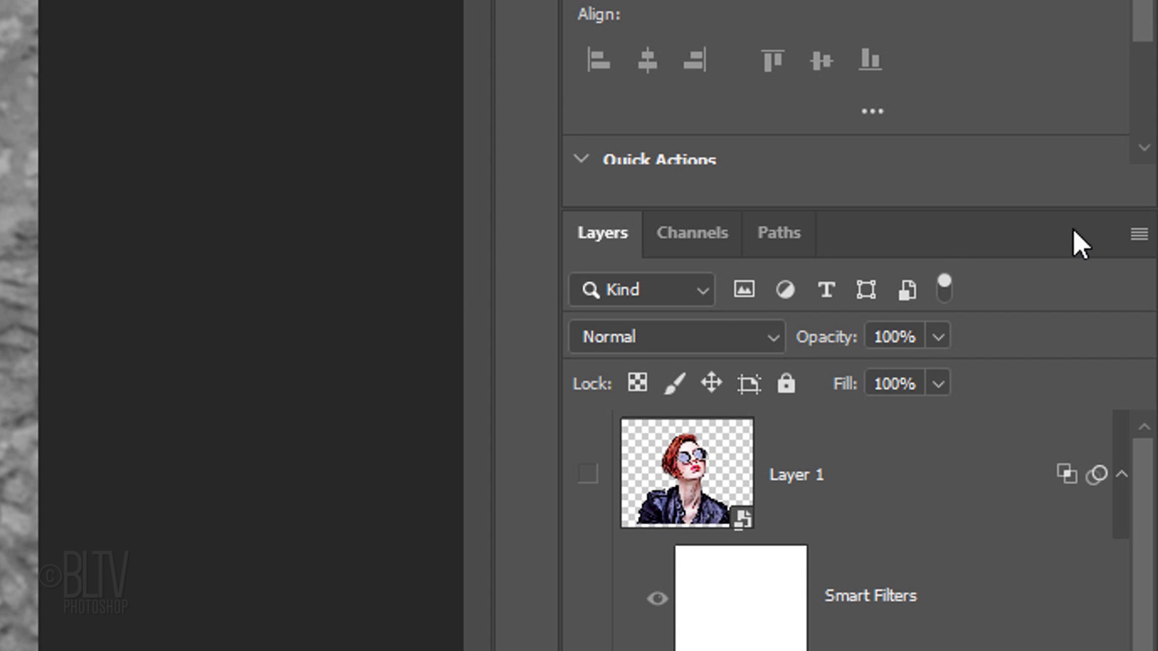
click(1138, 233)
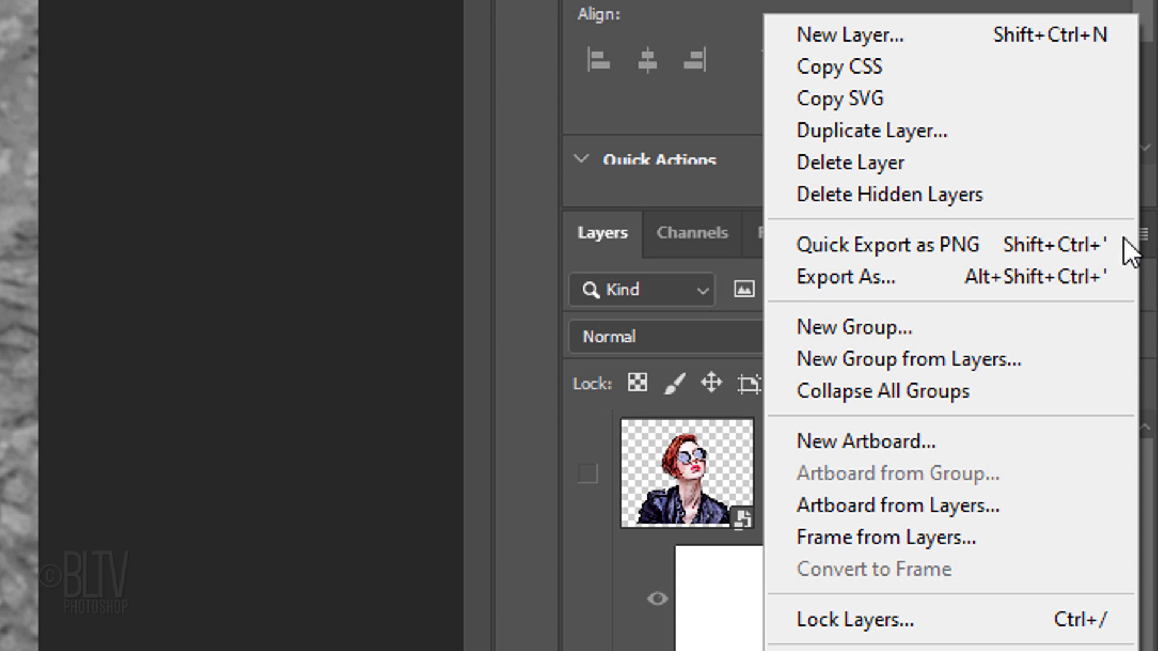
click(860, 124)
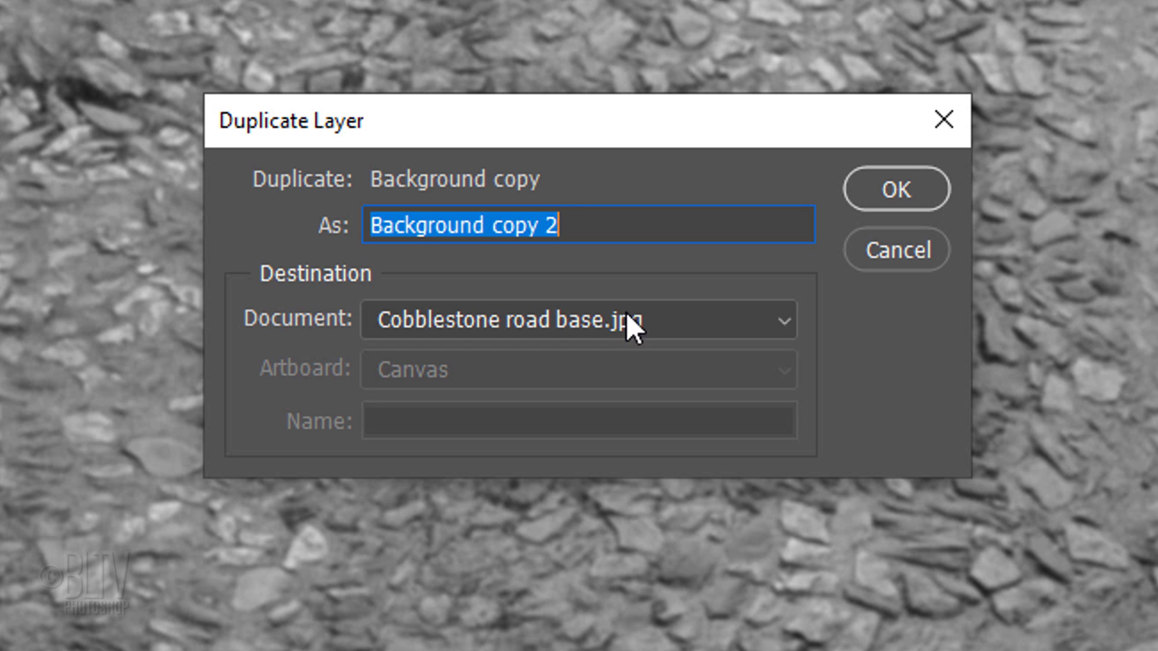
click(576, 322)
click(526, 445)
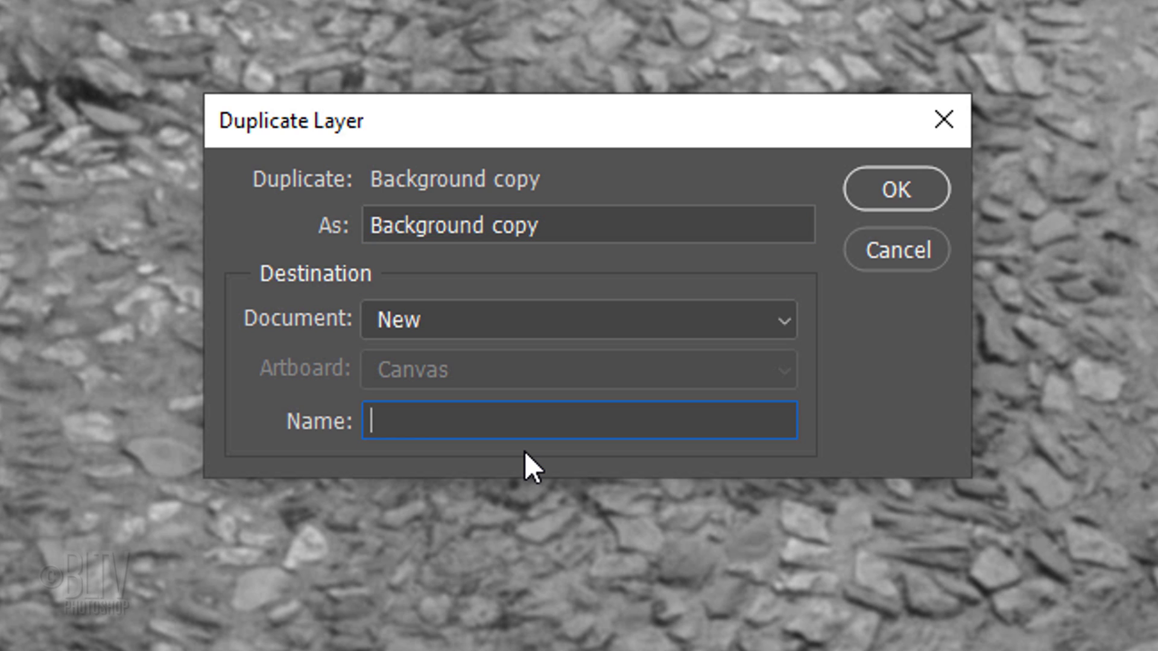
text(Displacement)
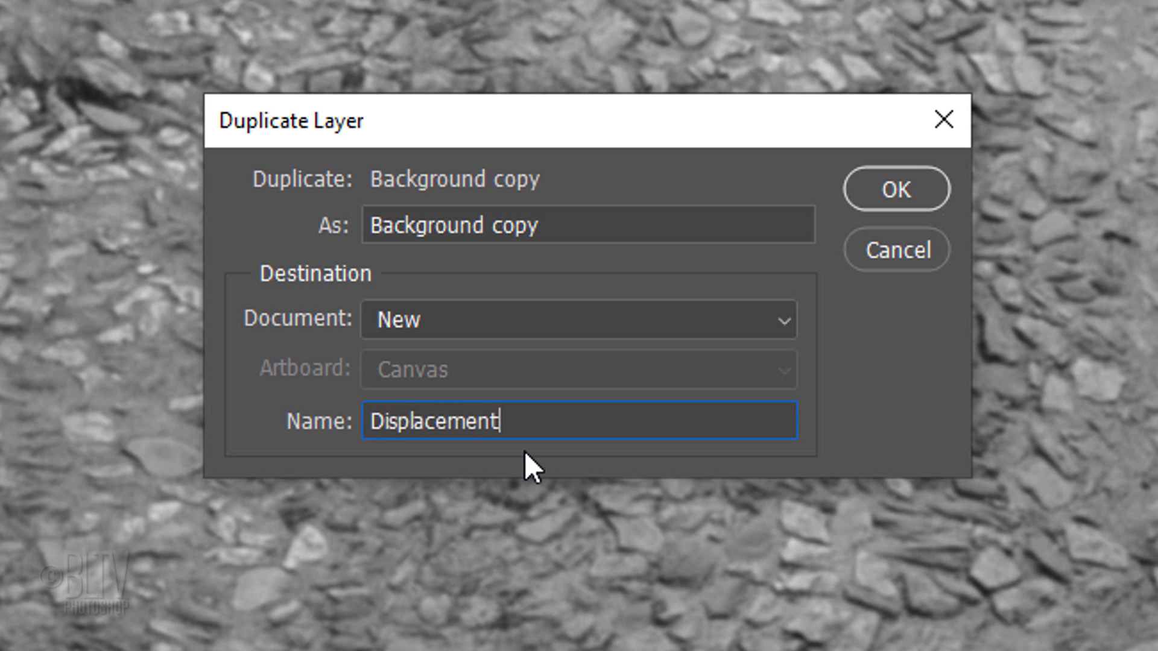
click(895, 191)
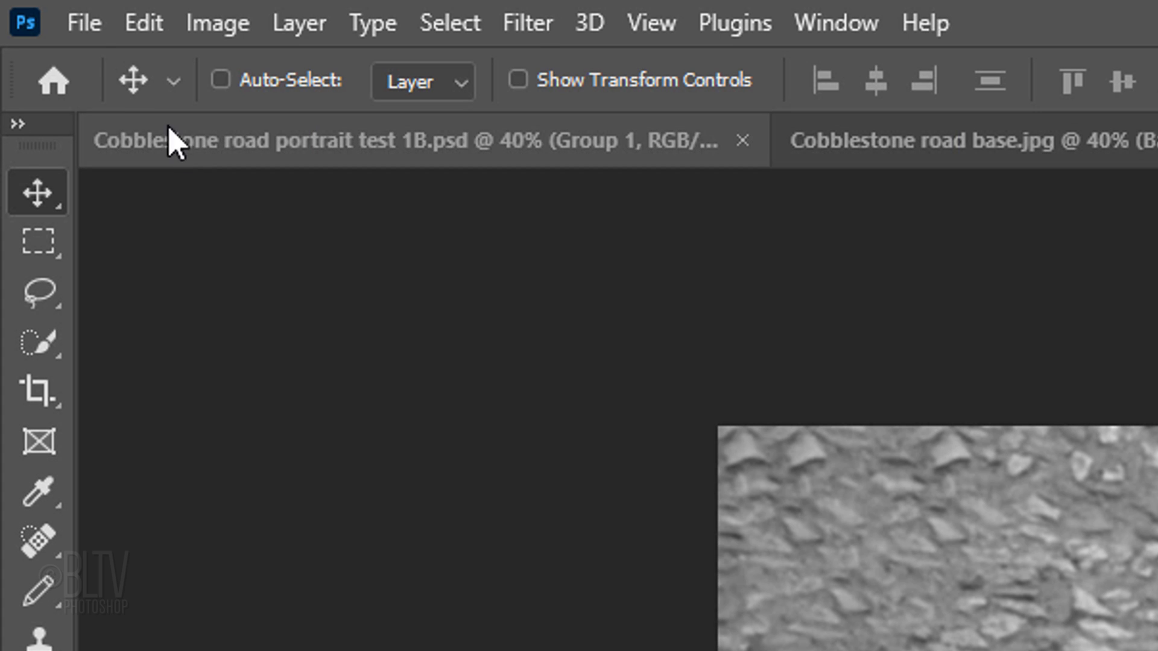
Save Displacement.psd, close it, delete the Background copy layer and show the portrait again
click(84, 24)
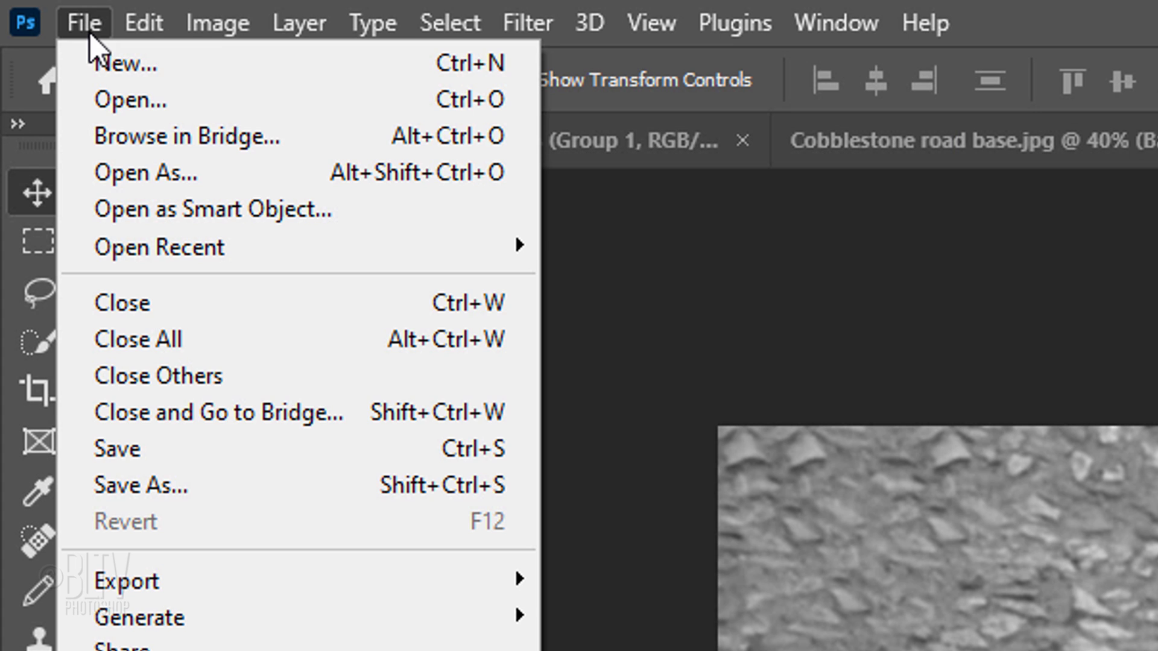
click(135, 484)
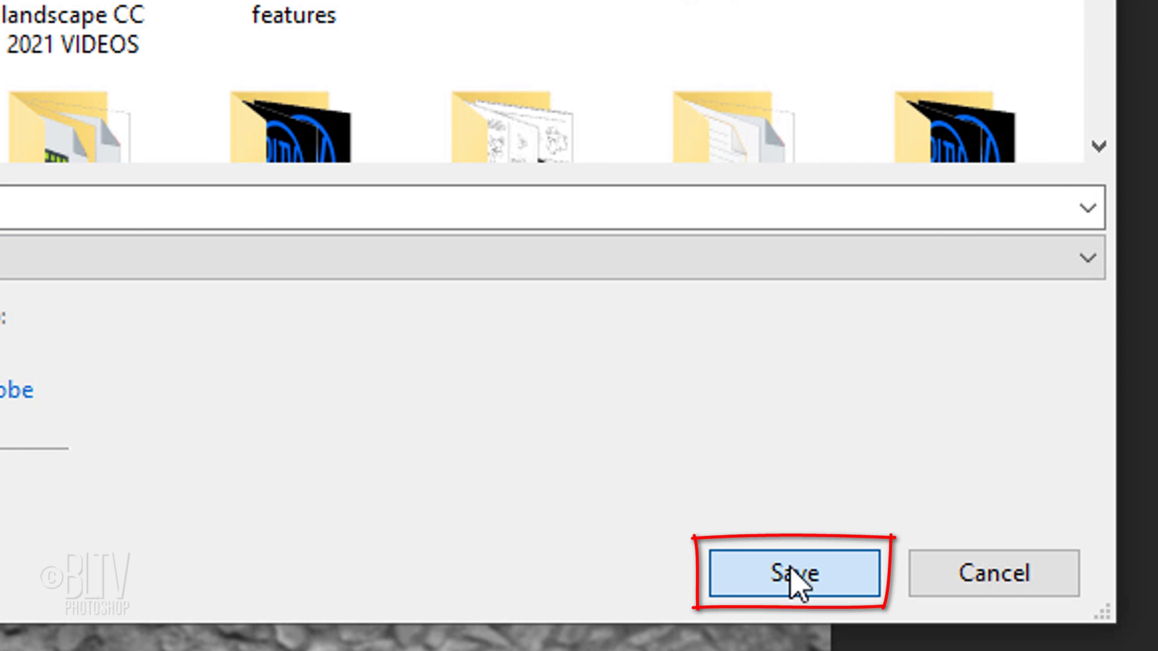
click(791, 571)
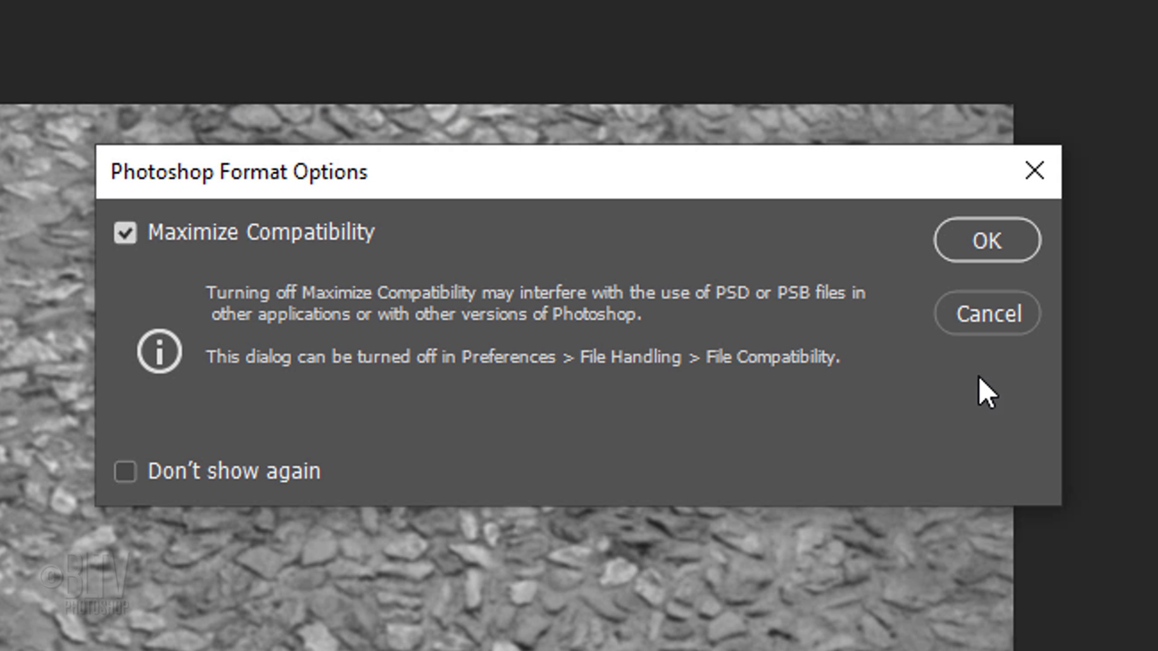
click(979, 245)
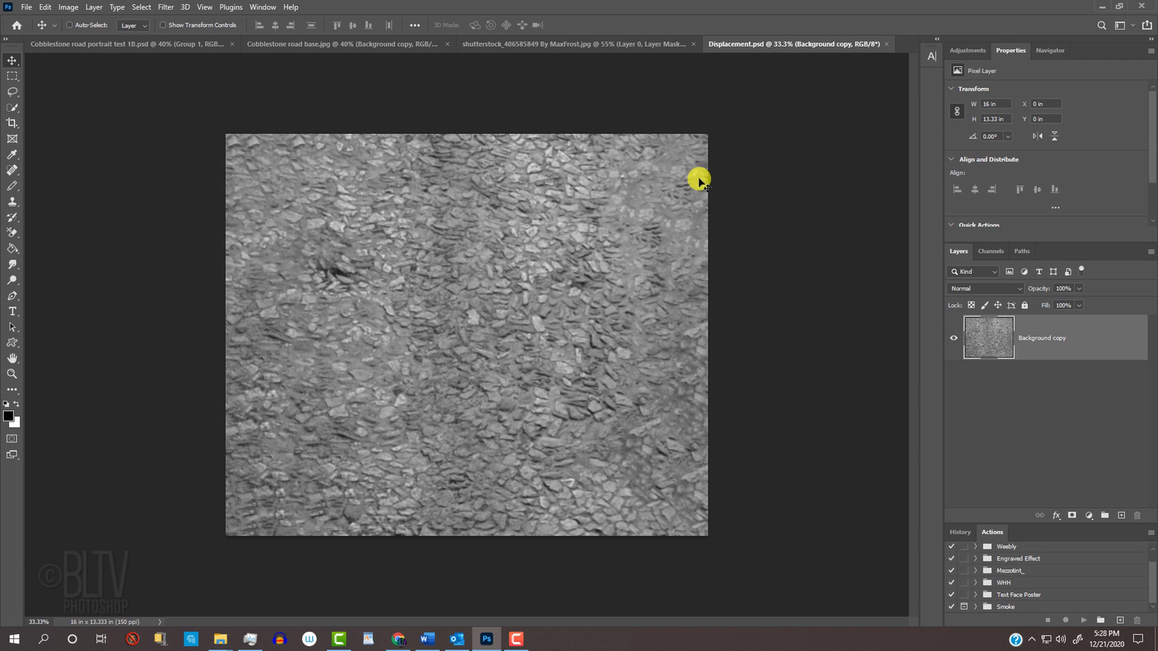
click(884, 45)
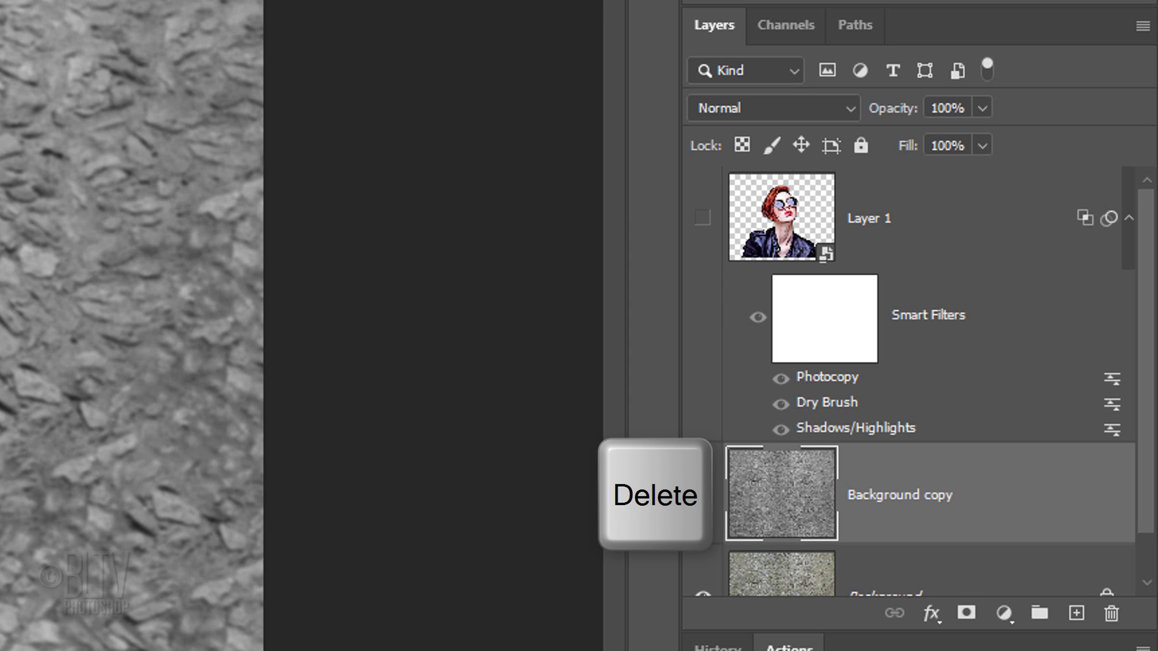
key(Delete)
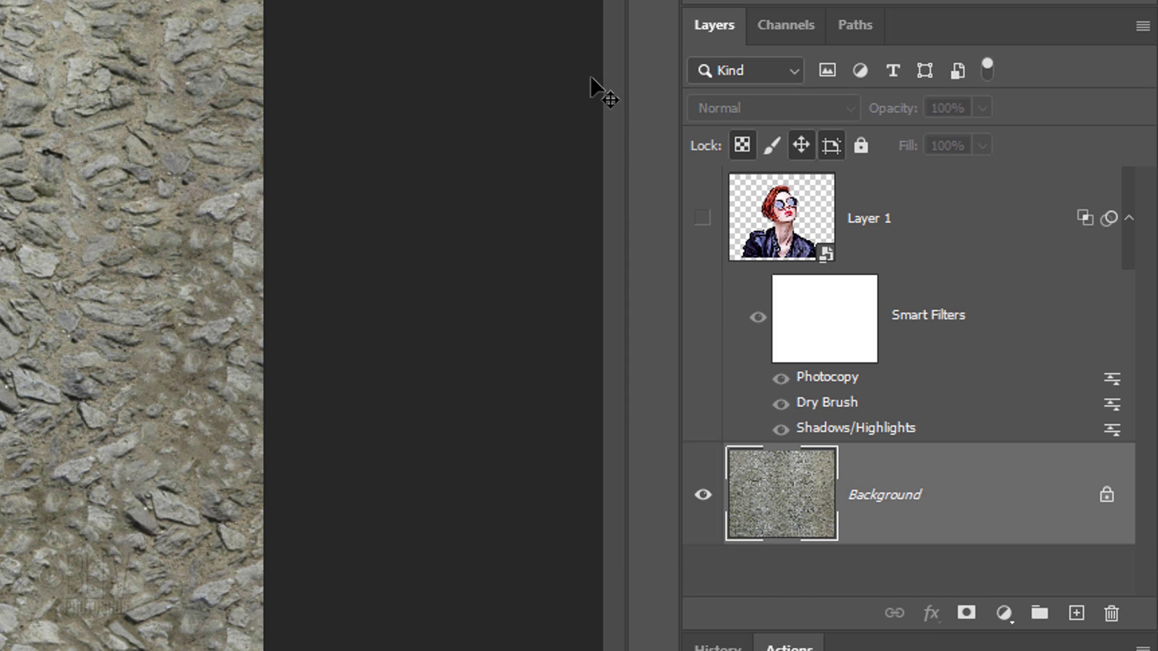
click(702, 219)
Apply Distort > Displace at scale 10 to Layer 1 using Displacement.psd as the map
click(759, 223)
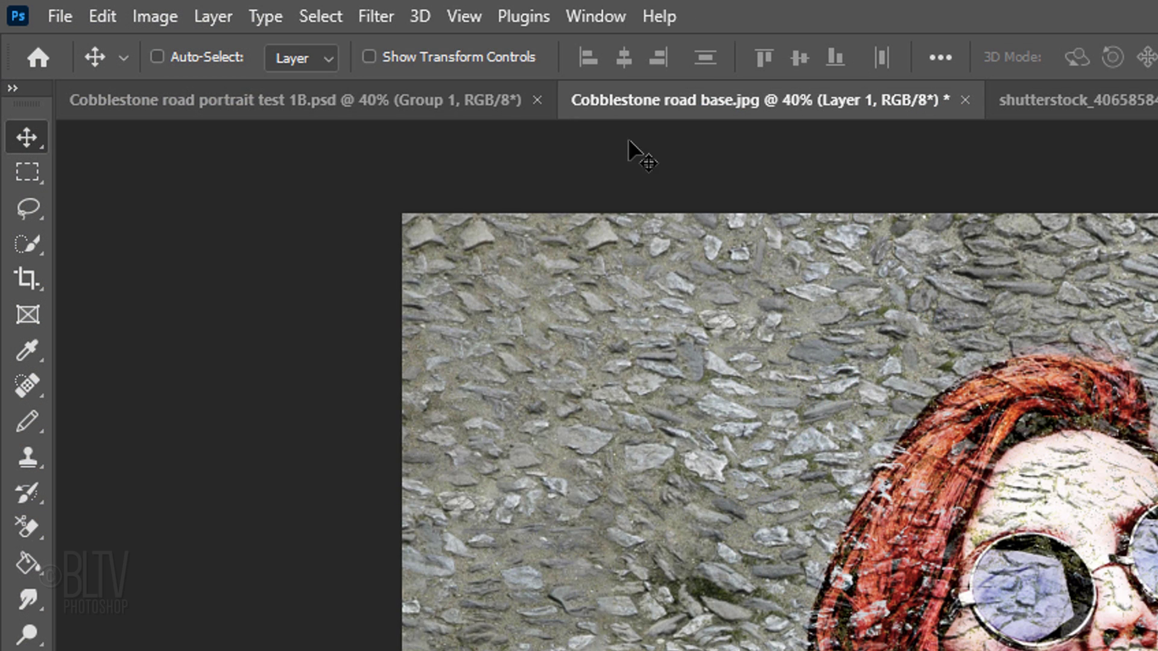
click(377, 16)
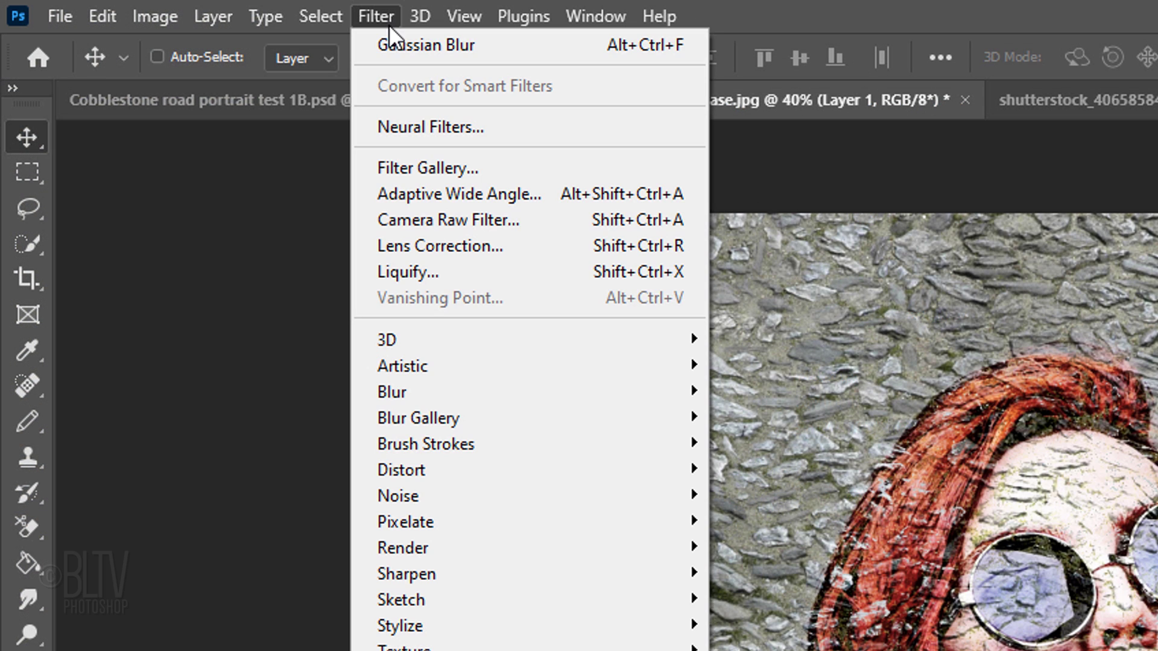
mouse_move(442, 471)
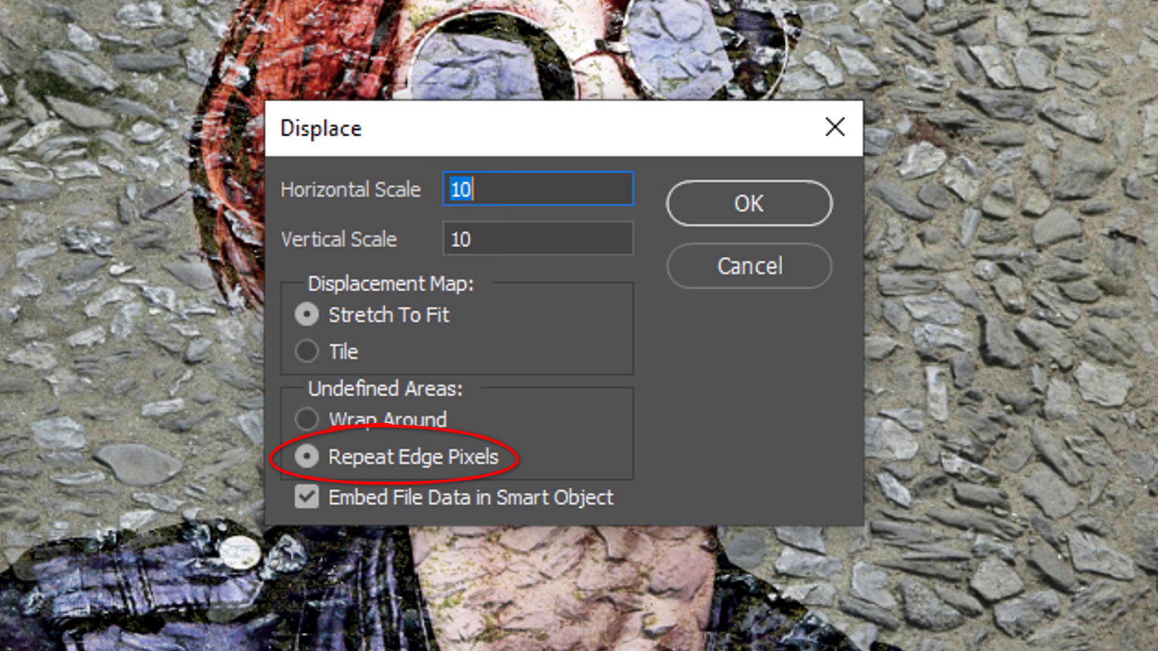
click(748, 217)
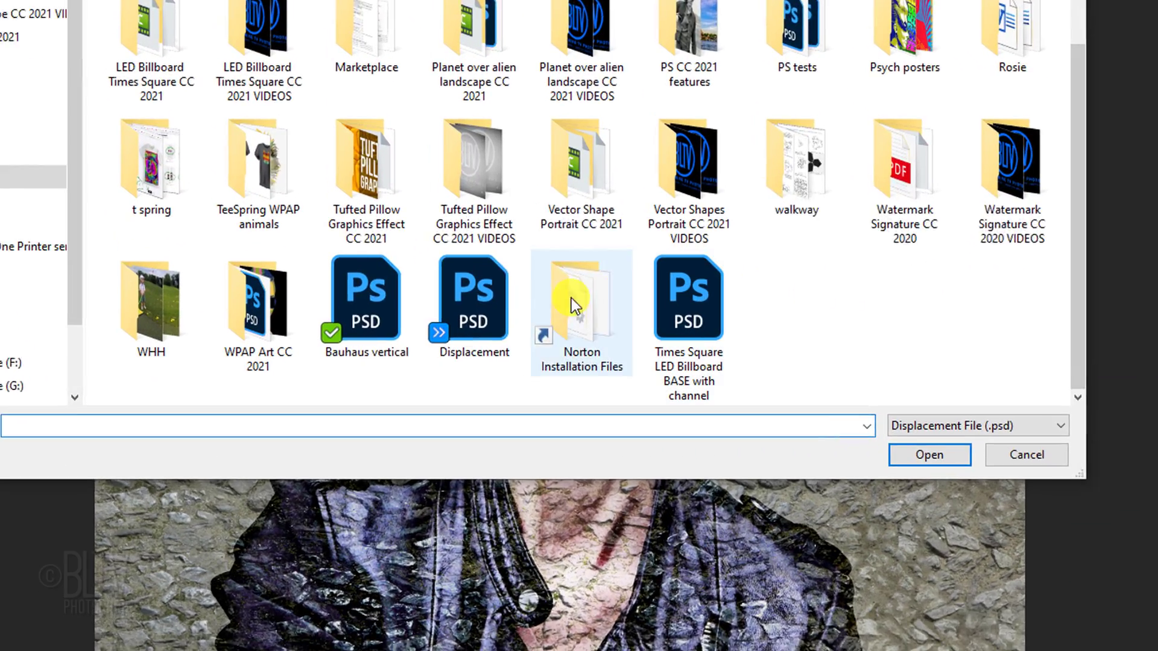
click(414, 332)
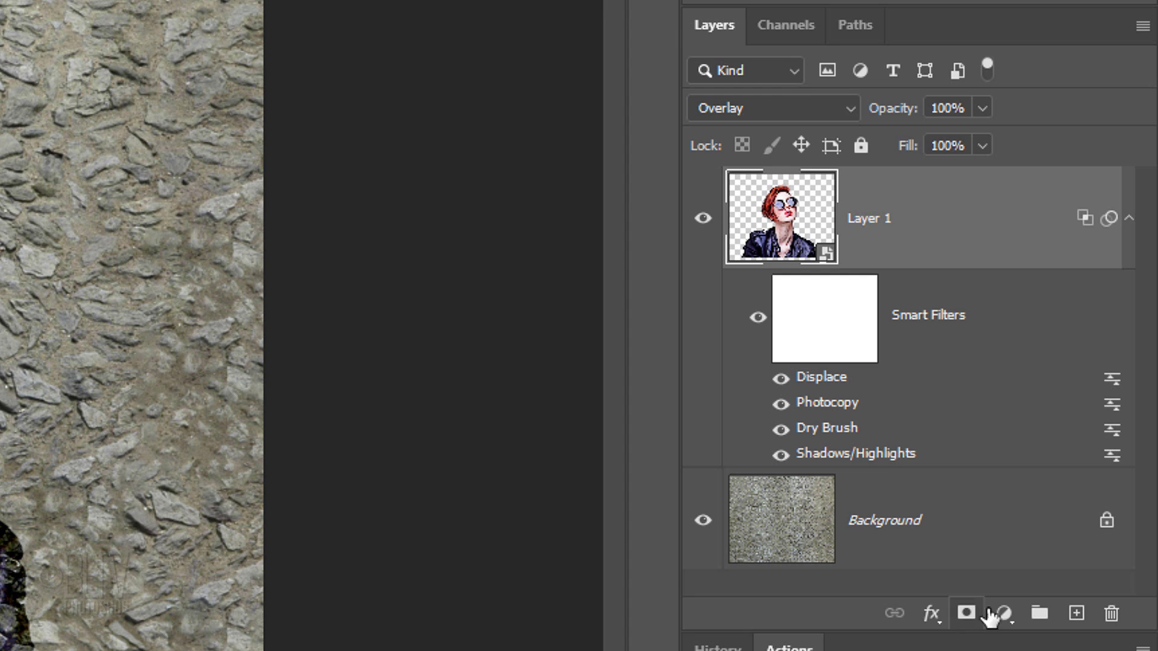
Add a Vibrance adjustment layer clipped to Layer 1 with Vibrance set to +60
click(1002, 612)
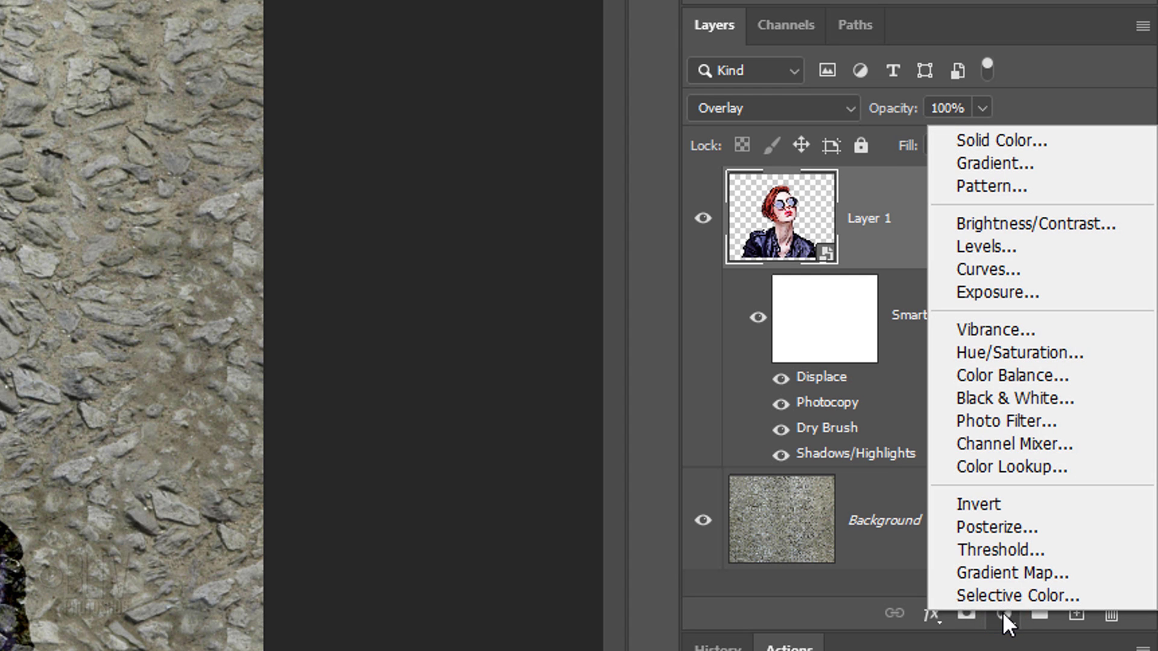
click(980, 332)
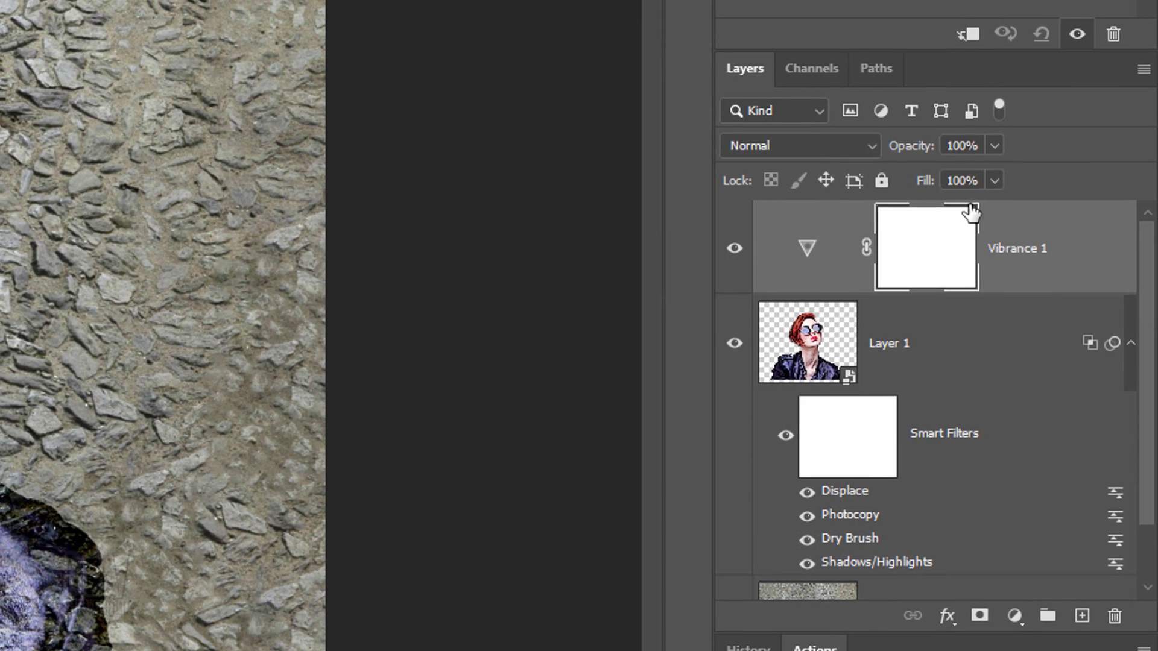
click(966, 37)
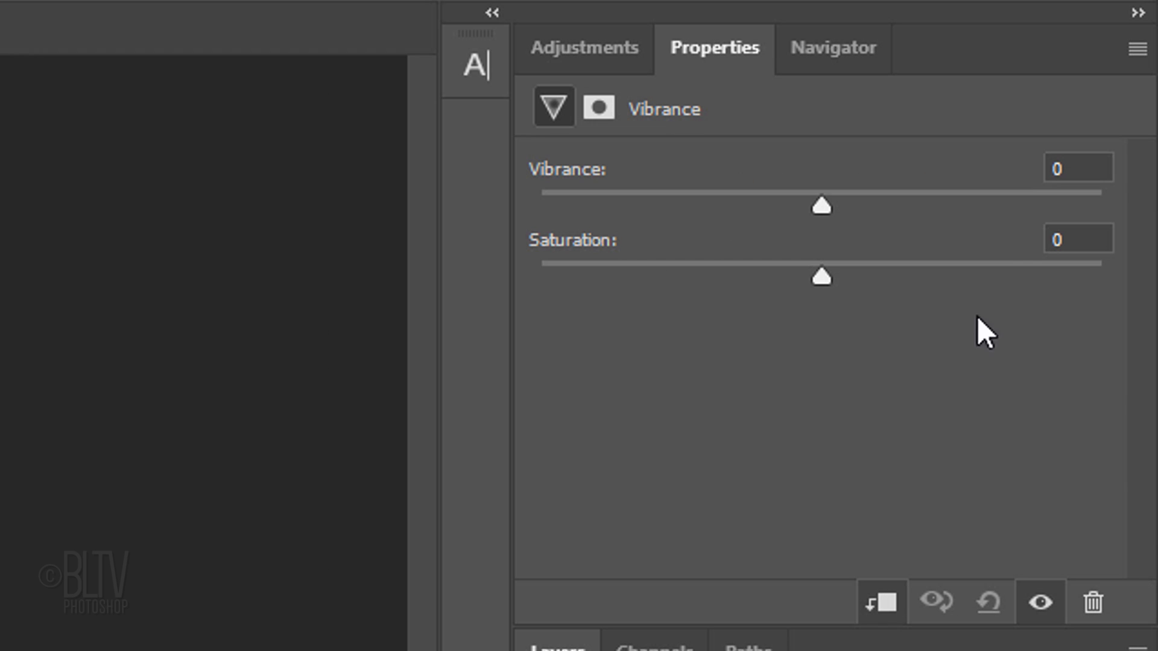
click(1080, 165)
text(60)
key(Return)
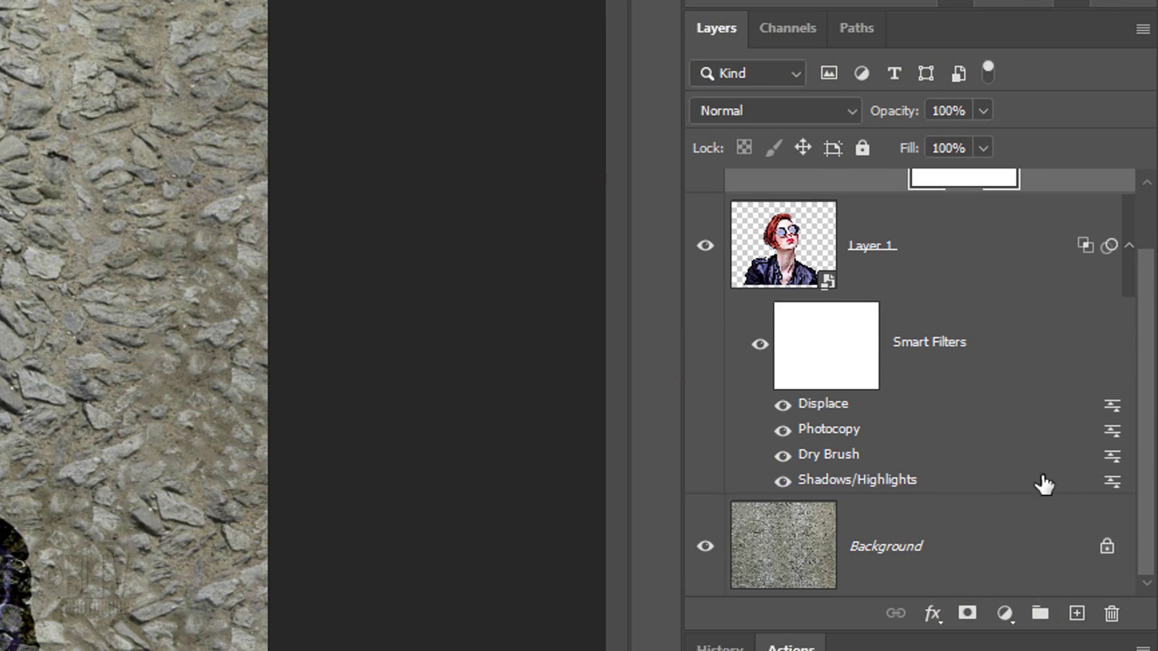
Duplicate the cobblestone Background, move the copy to the top, and release its clipping mask
click(792, 561)
key(ctrl+j)
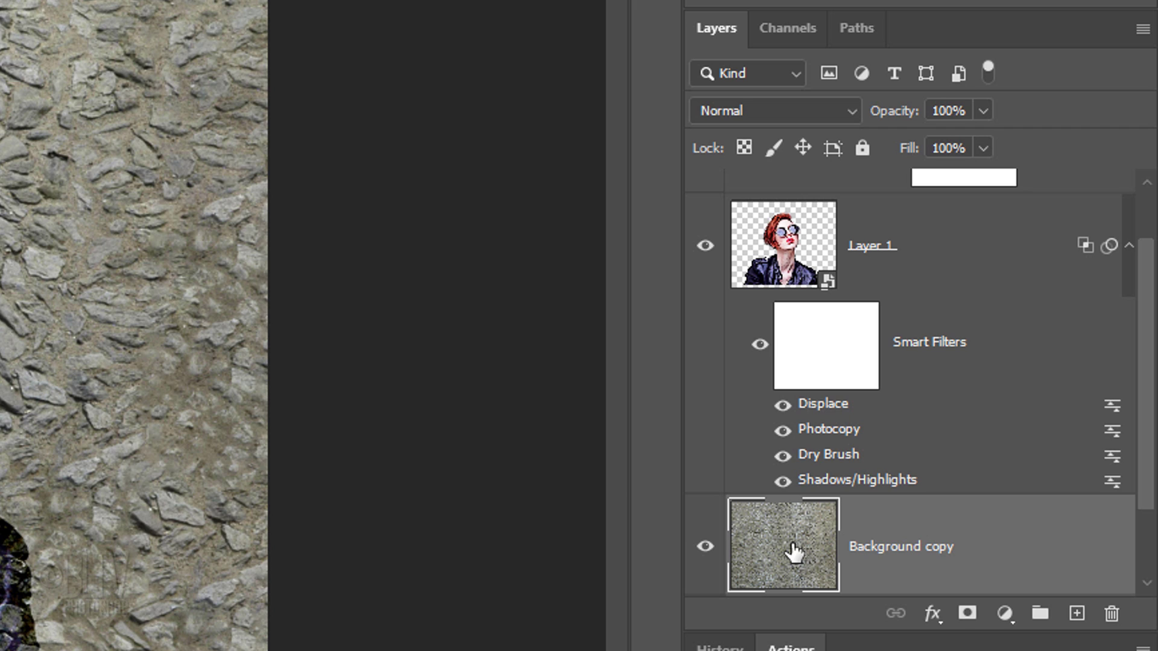
key(ctrl+bracketright)
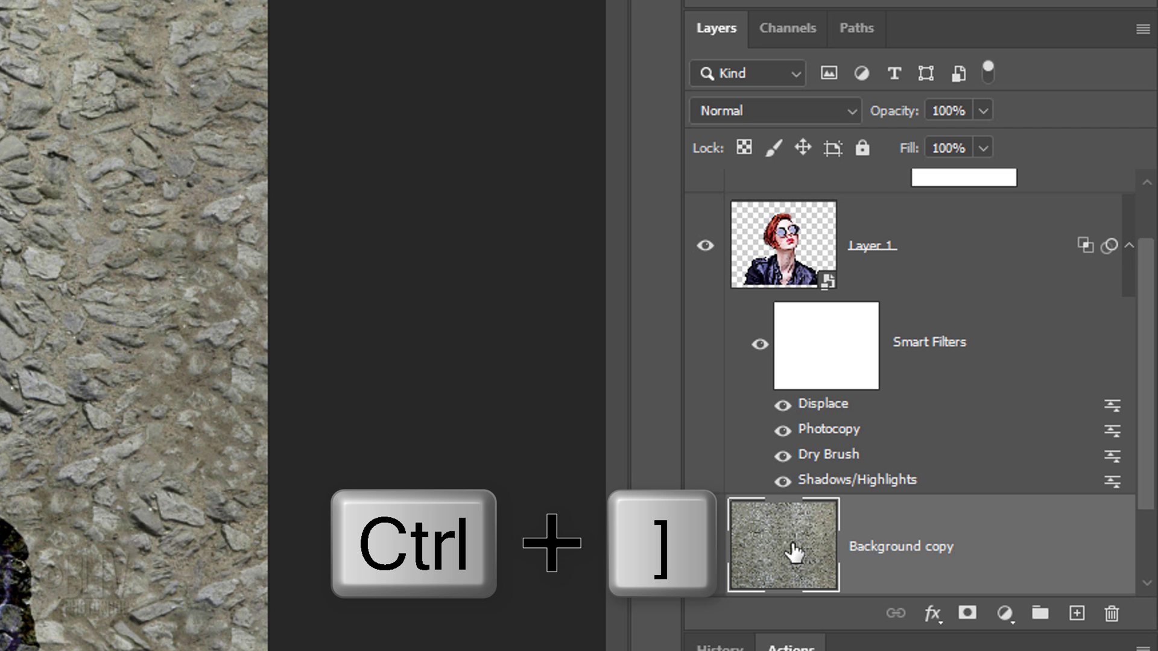
key(ctrl+bracketright)
key(ctrl+bracketright)
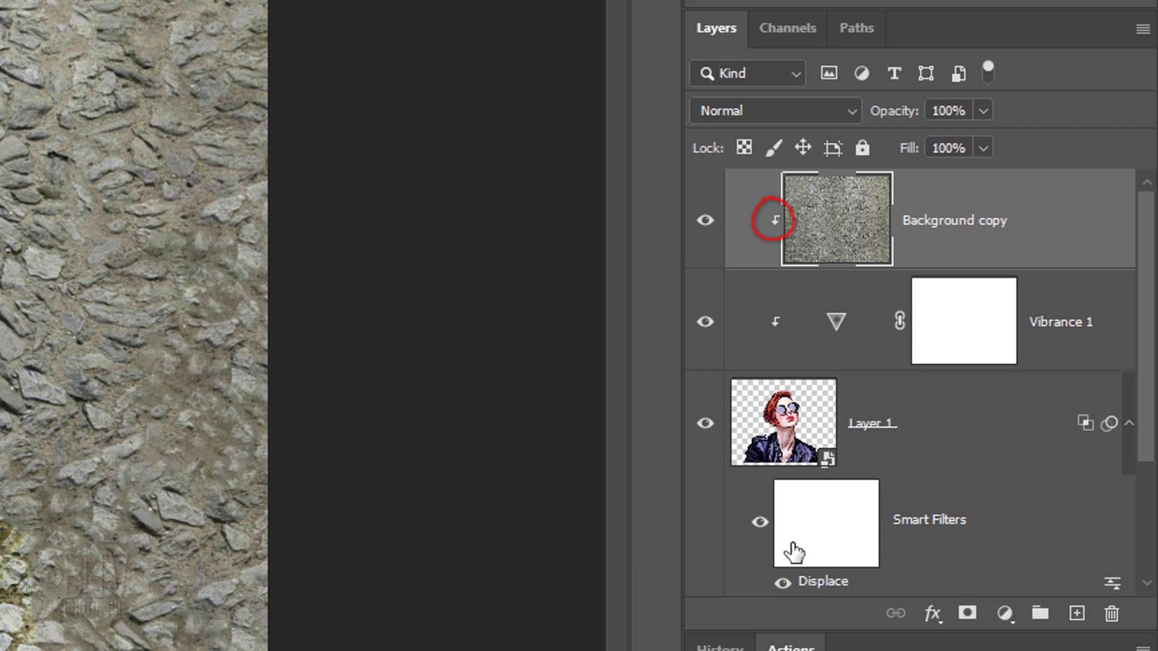
key(ctrl+alt+g)
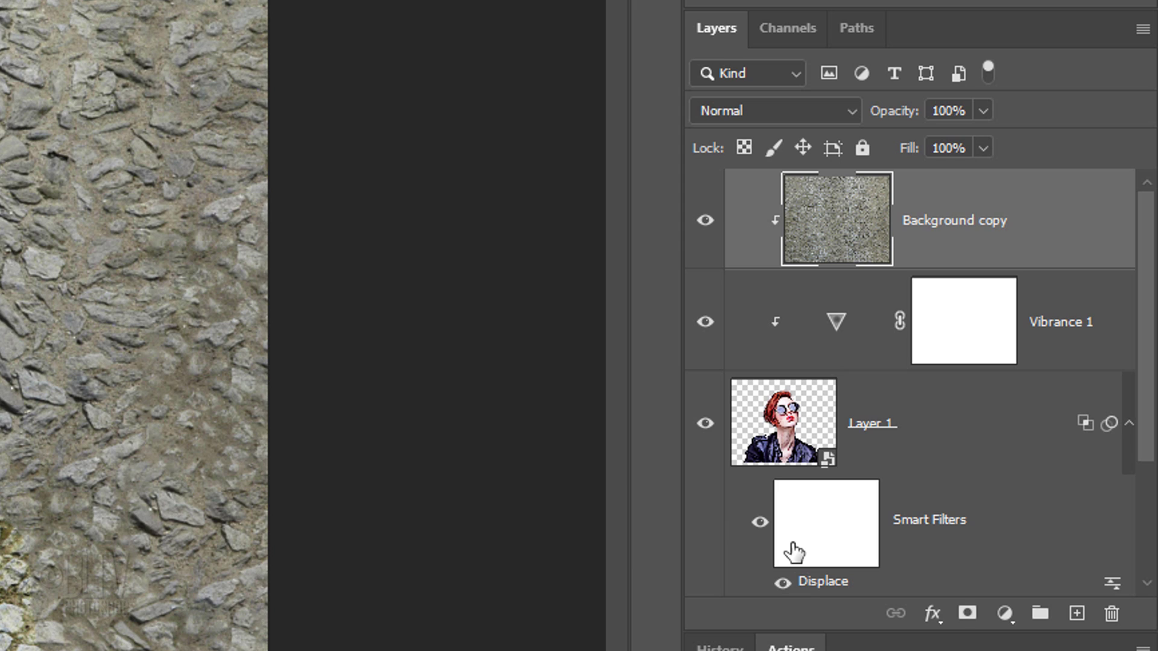
key(ctrl+alt+g)
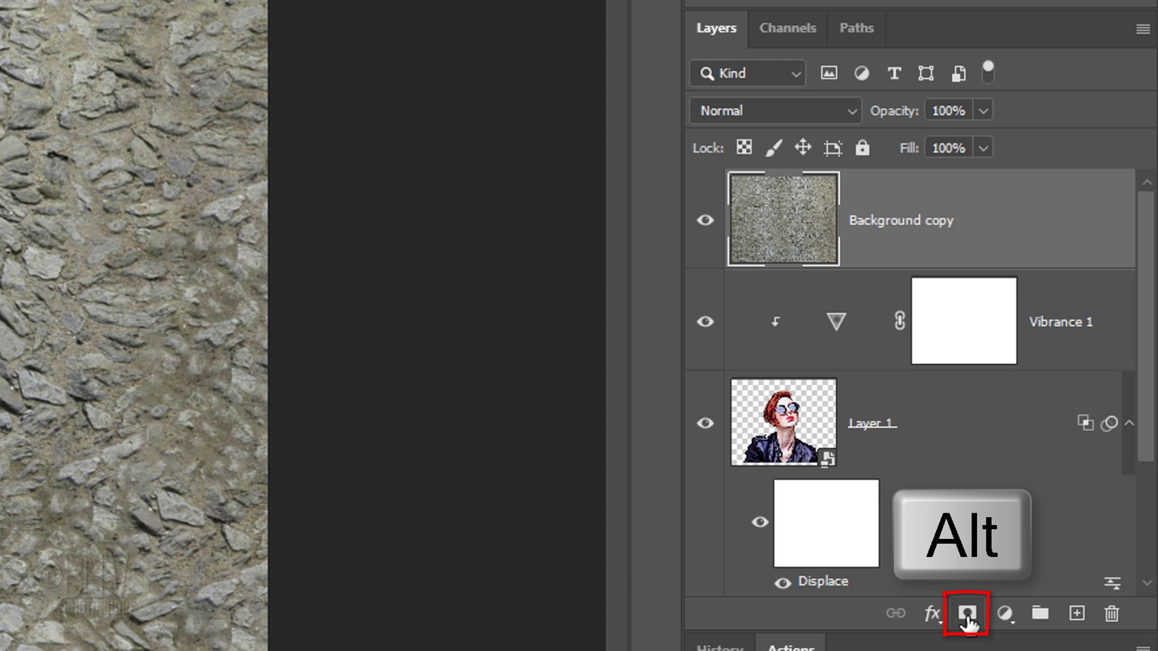
Give Background copy a black layer mask, then swap the foreground and background colours
alt+click(967, 615)
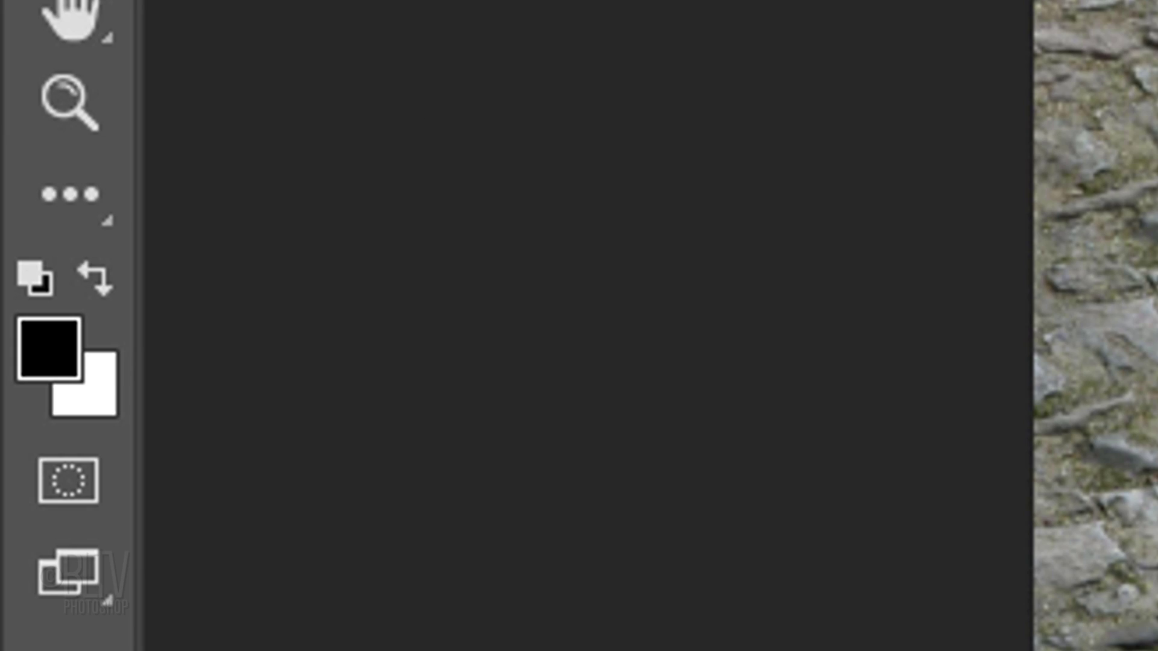
key(x)
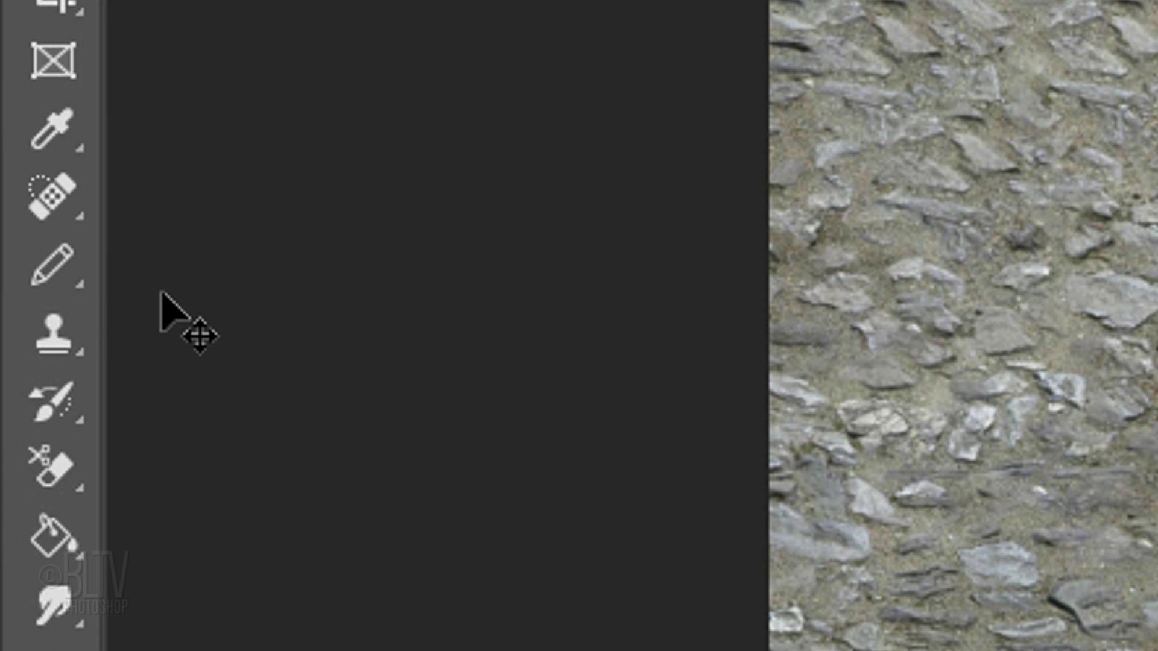
Switch to the Pencil tool and restore the Legacy Brushes set into the brush presets
right_click(70, 271)
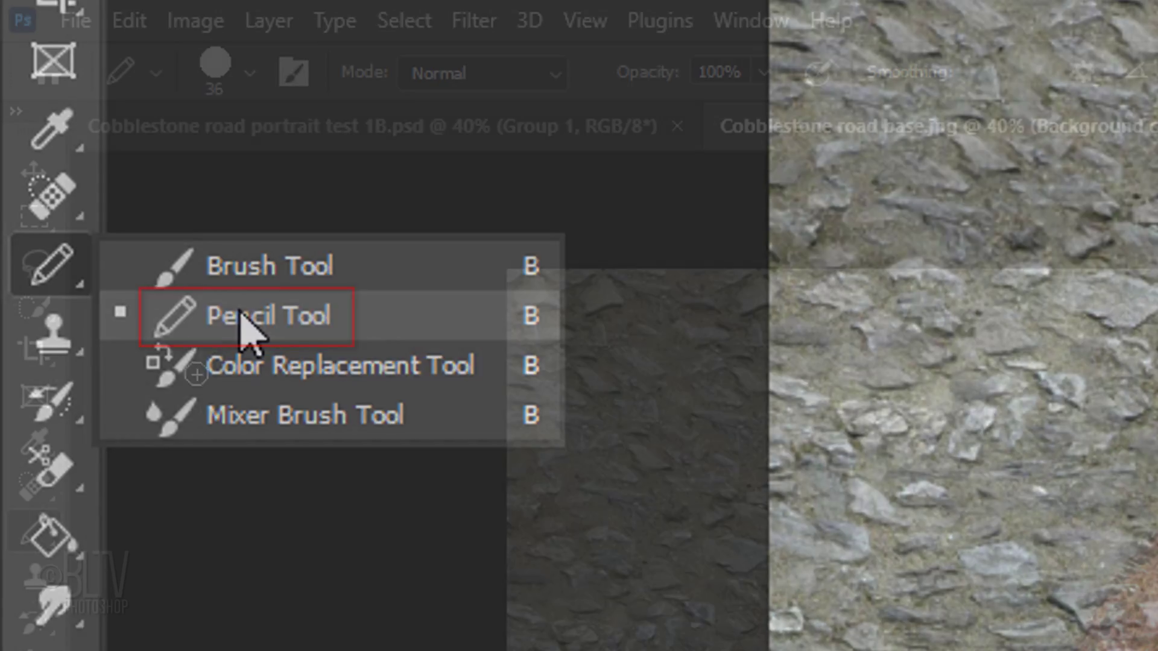
click(245, 325)
click(249, 71)
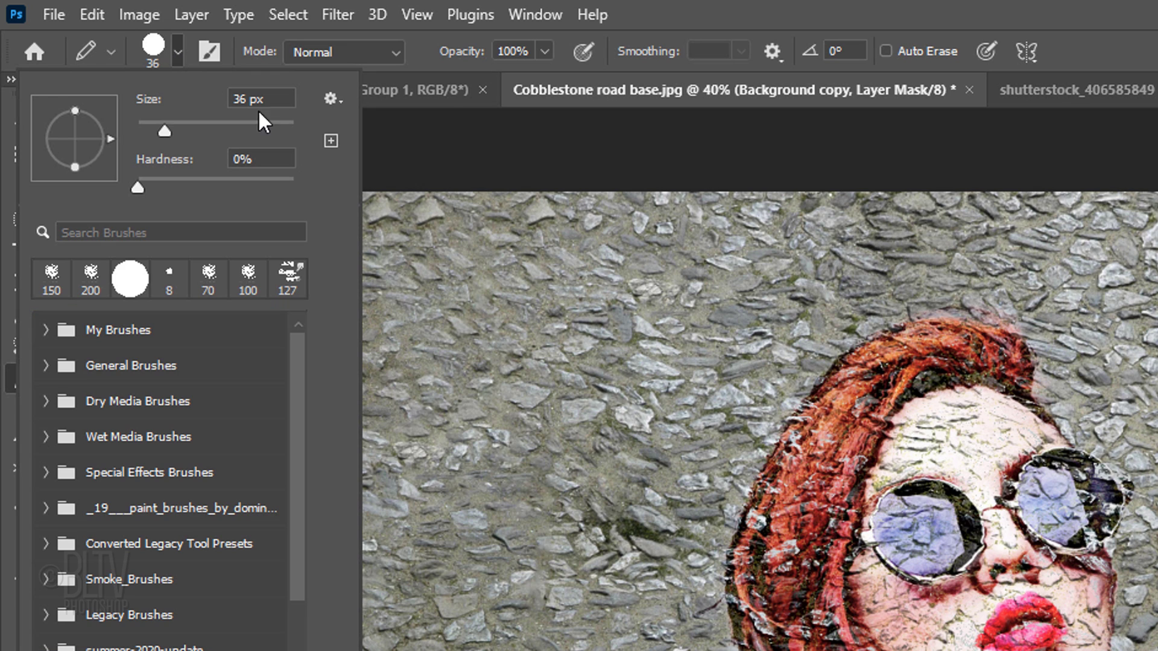
click(331, 99)
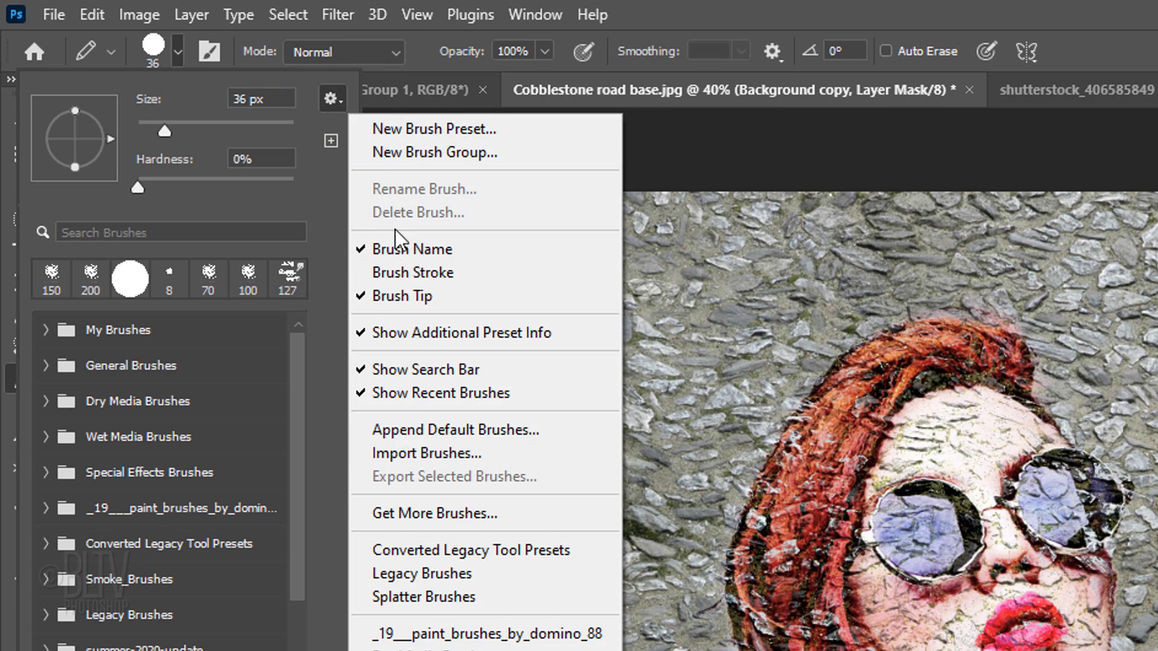
click(412, 571)
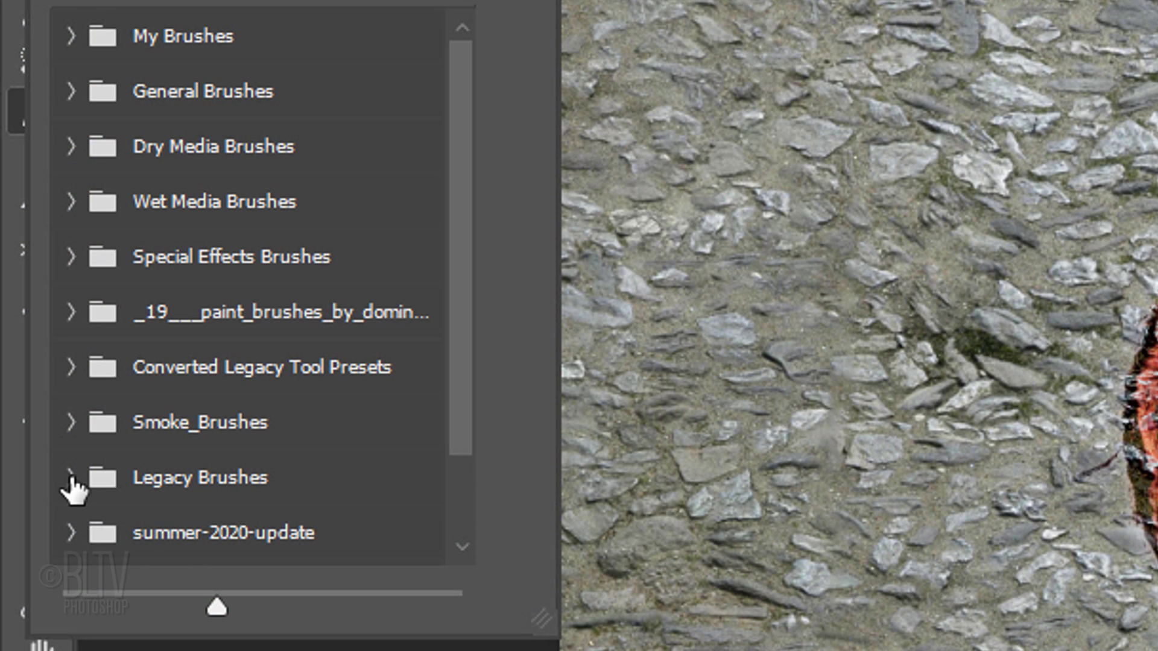
Choose the Stipple 54 pixels brush from Legacy Brushes > Natural Brushes
click(71, 478)
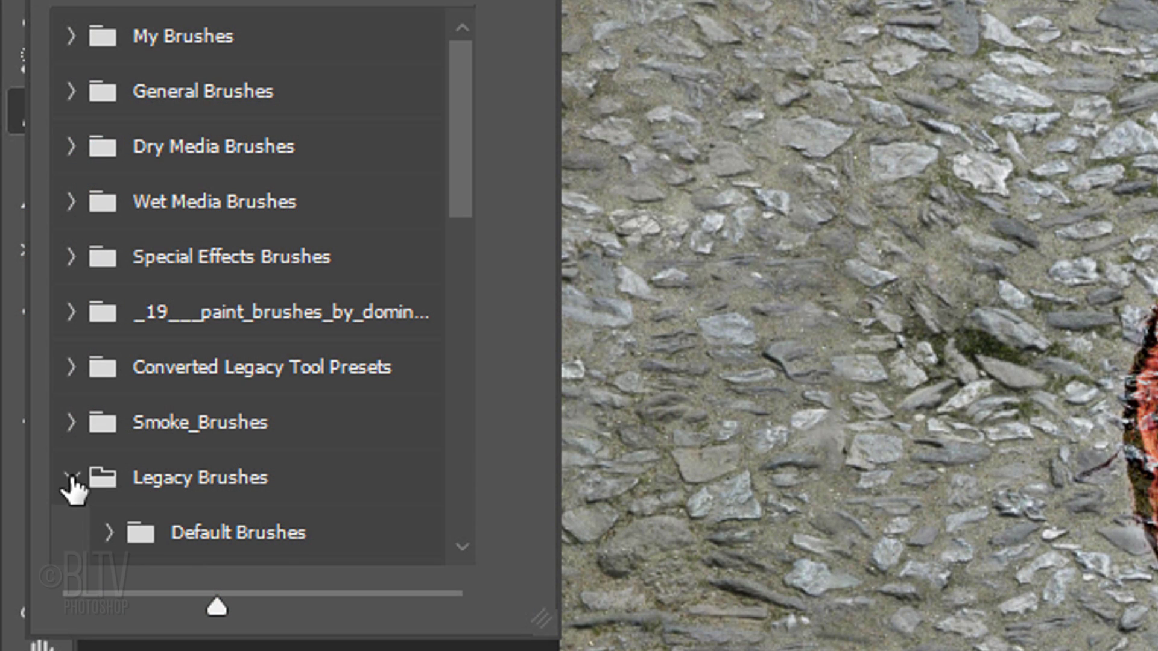
scroll(443, 153, down, 10)
click(110, 320)
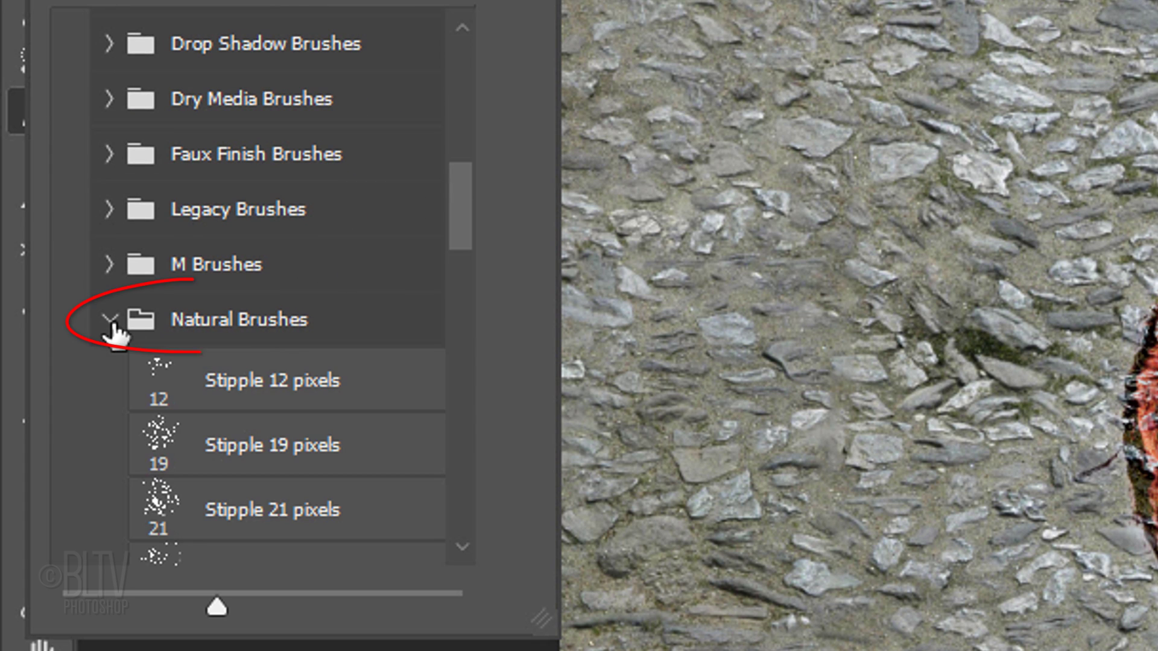
drag(455, 181, 451, 263)
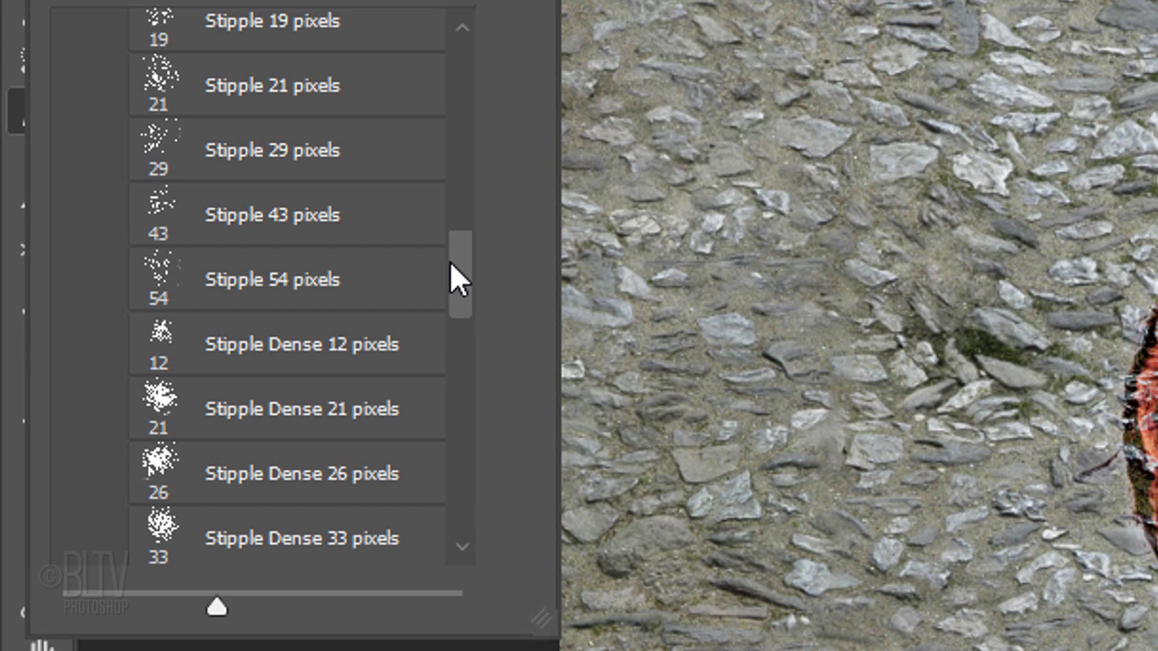
click(248, 289)
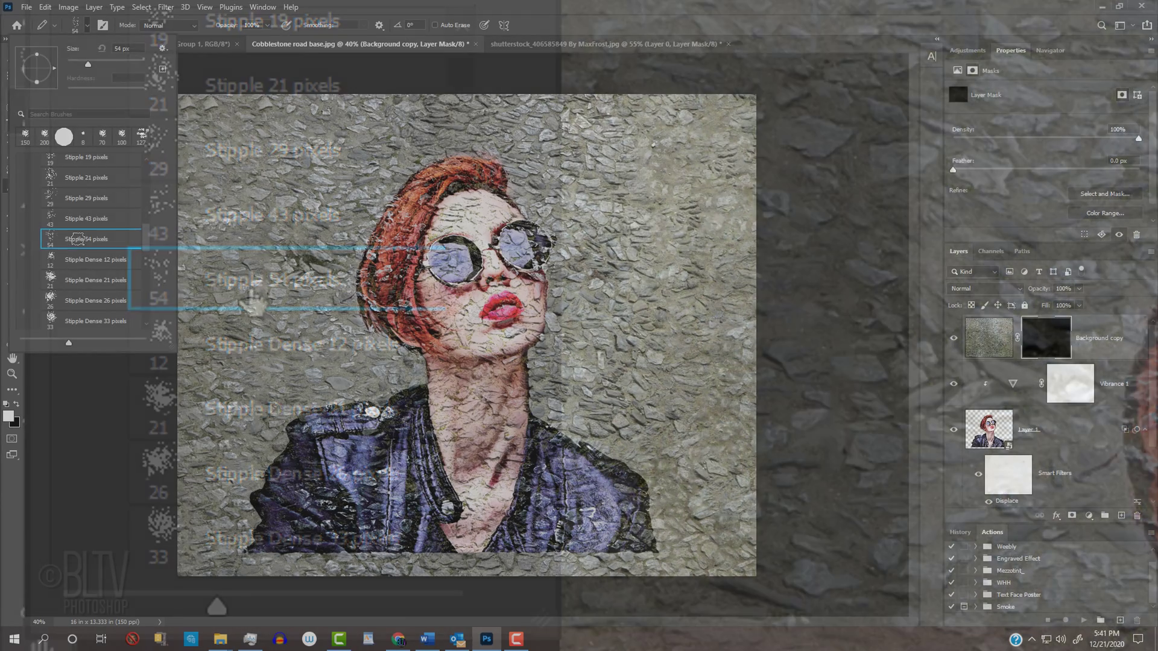
double_click(249, 290)
key(Caps_Lock)
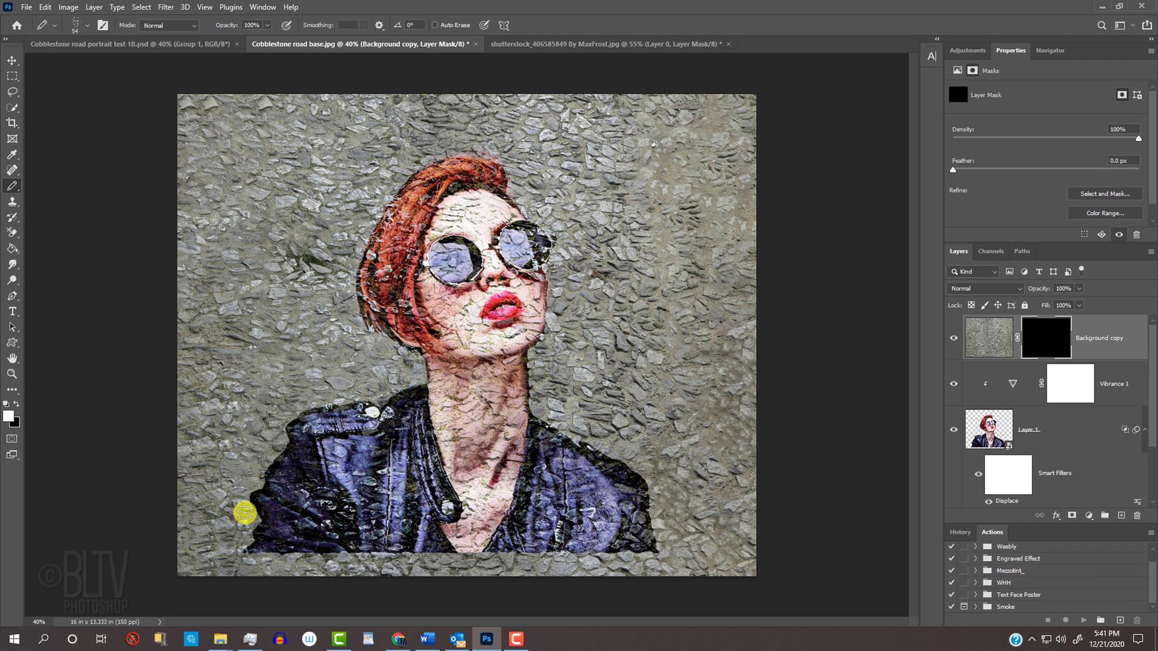
Enlarge the stipple brush to 150 px and paint the mask over the hair and collar edges
key(bracketleft)
key(bracketright)
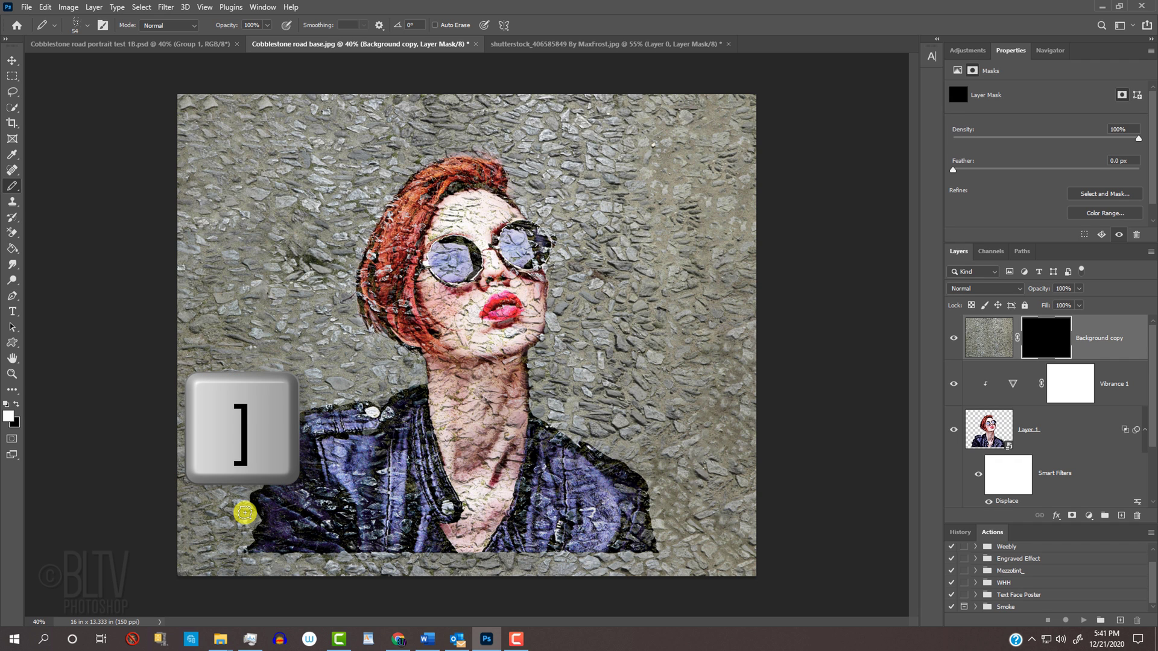
key(bracketright)
key(bracketright)
key(bracketright)
key(bracketright)
key(bracketright)
key(bracketright)
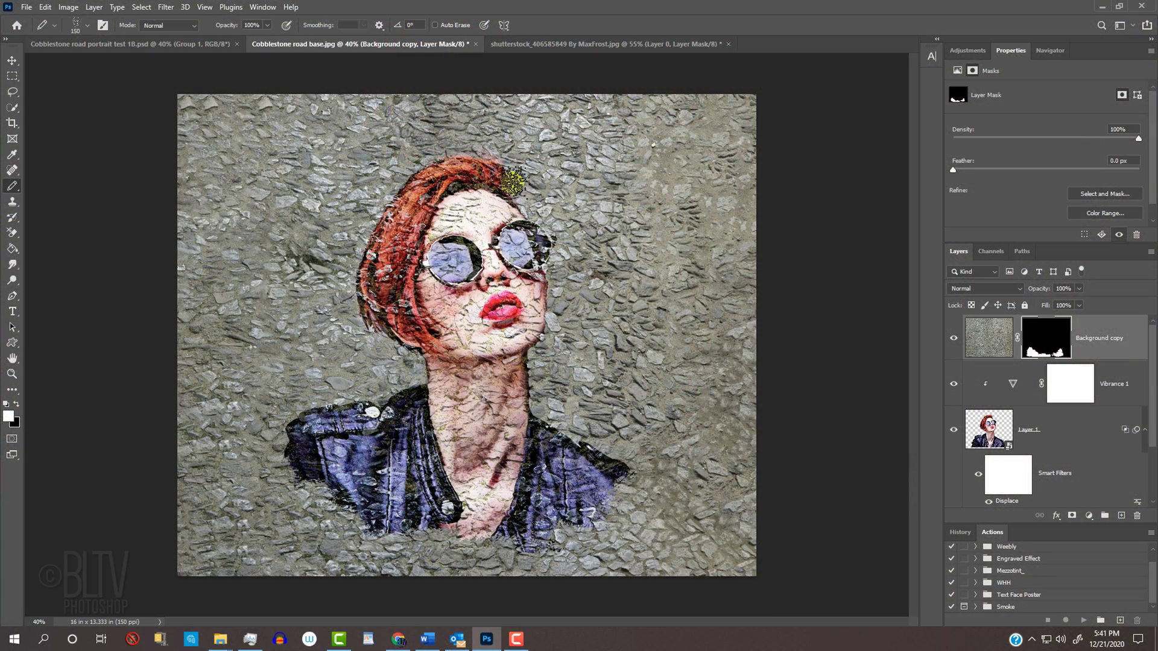
mouse_move(357, 228)
mouse_down()
mouse_move(351, 327)
mouse_move(388, 365)
mouse_move(472, 369)
mouse_up()
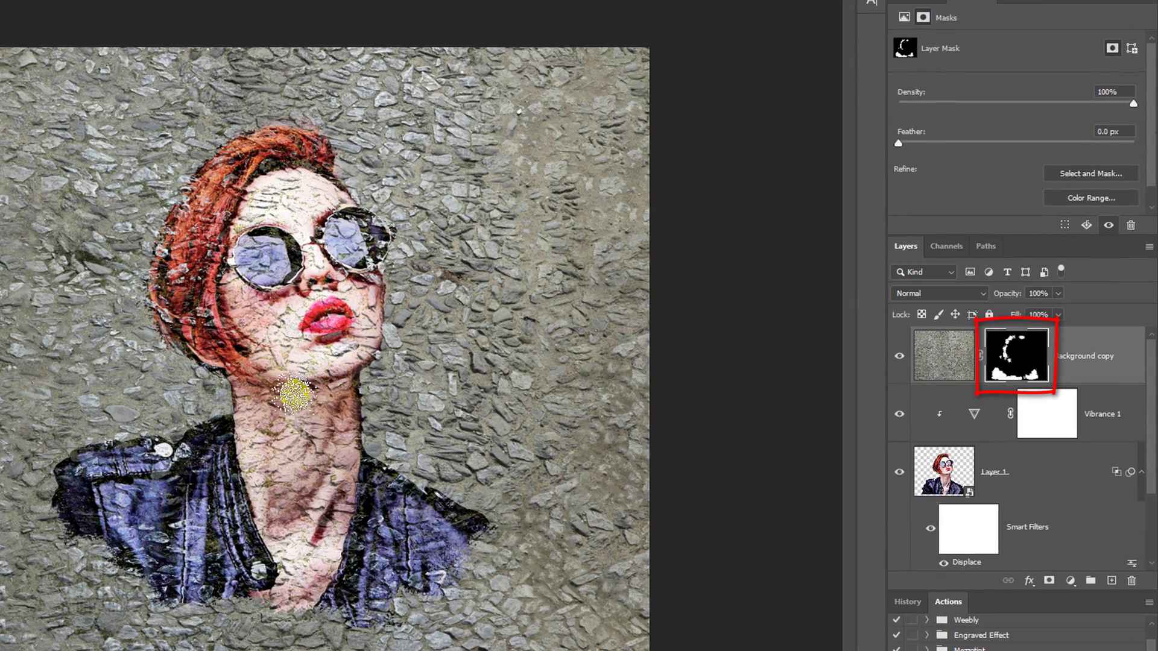
mouse_move(294, 395)
mouse_down()
mouse_move(375, 188)
mouse_move(341, 135)
mouse_move(404, 460)
mouse_up()
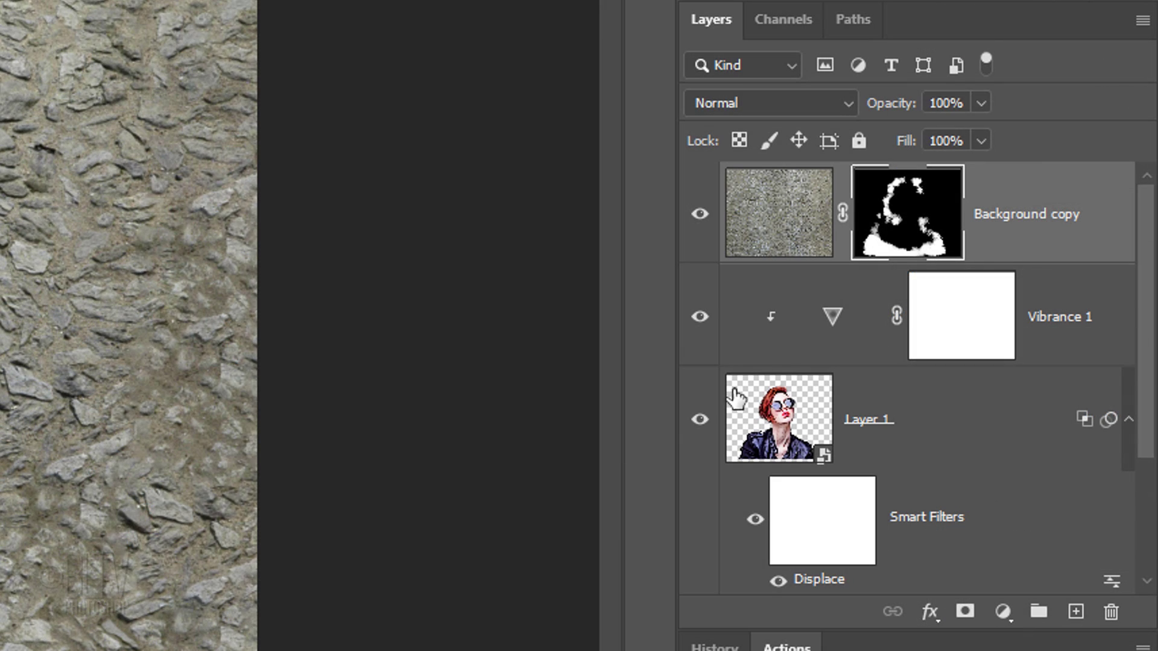
Add a Levels adjustment above Vibrance 1, clip it to the portrait, and edit output highlights
click(833, 317)
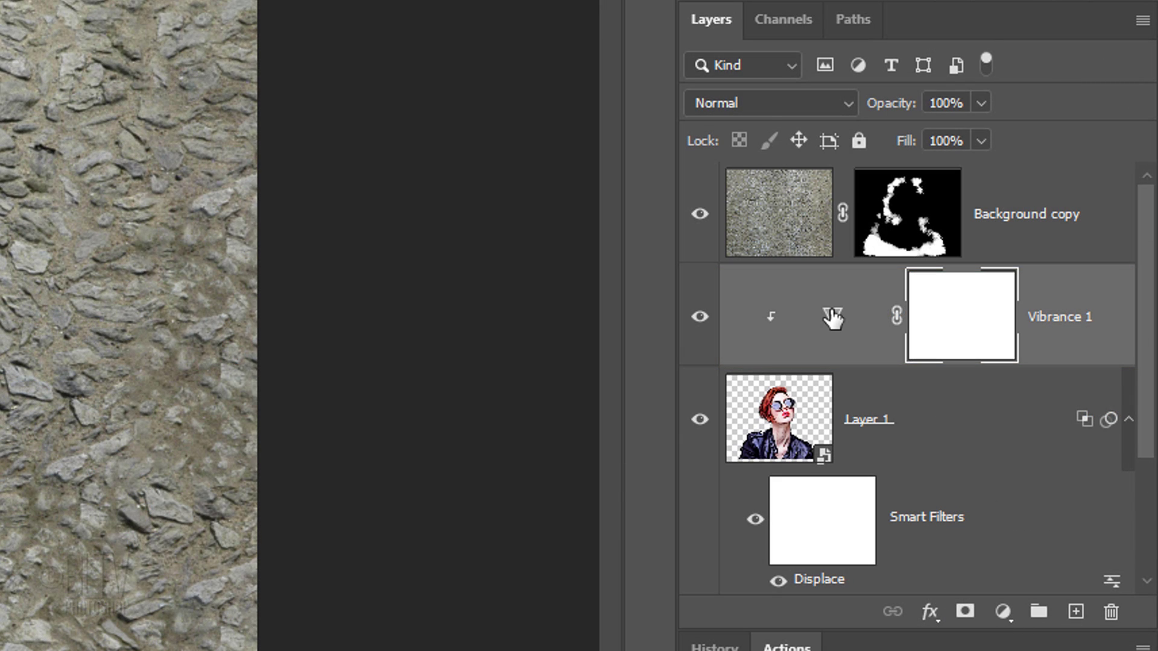
click(1000, 612)
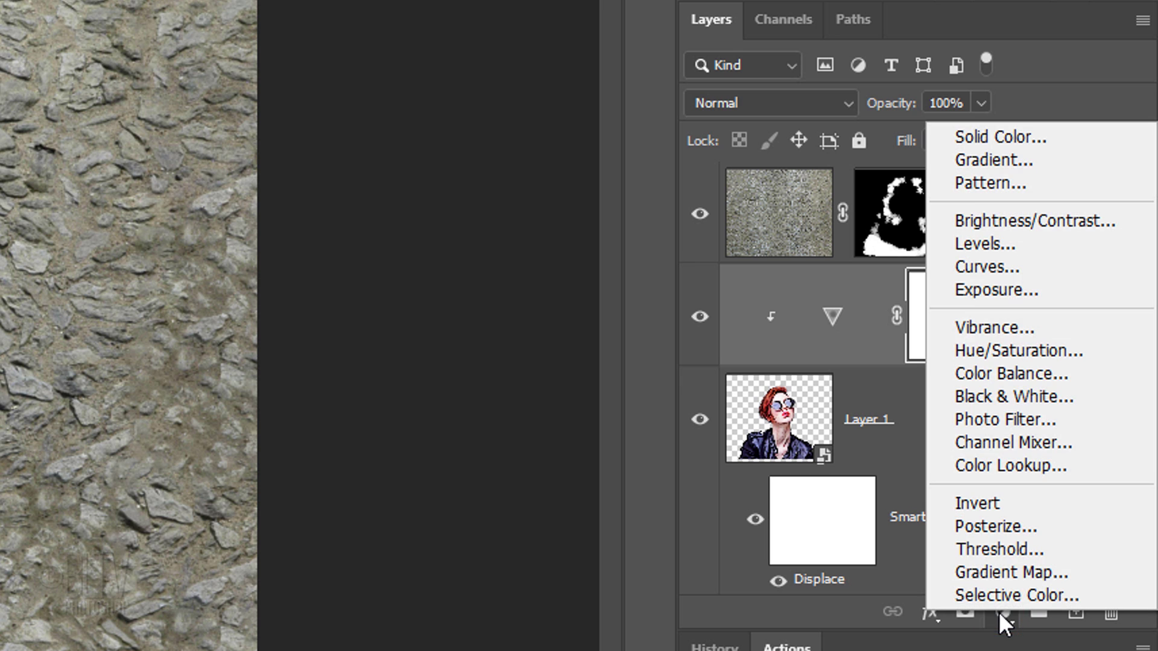
click(989, 244)
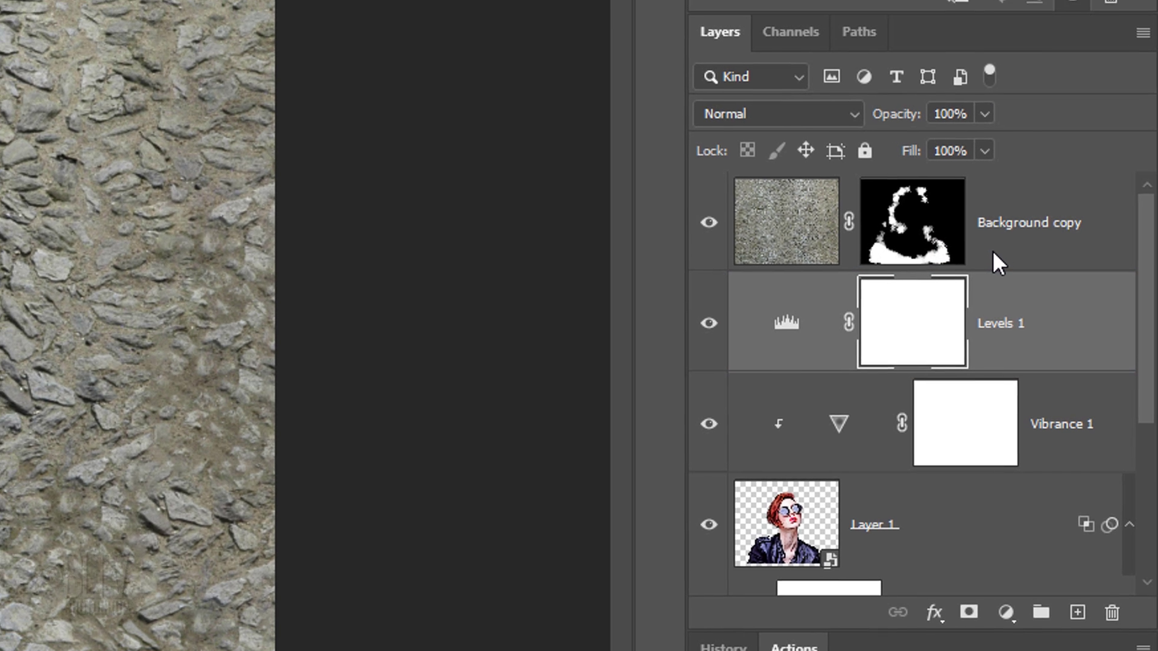
click(968, 31)
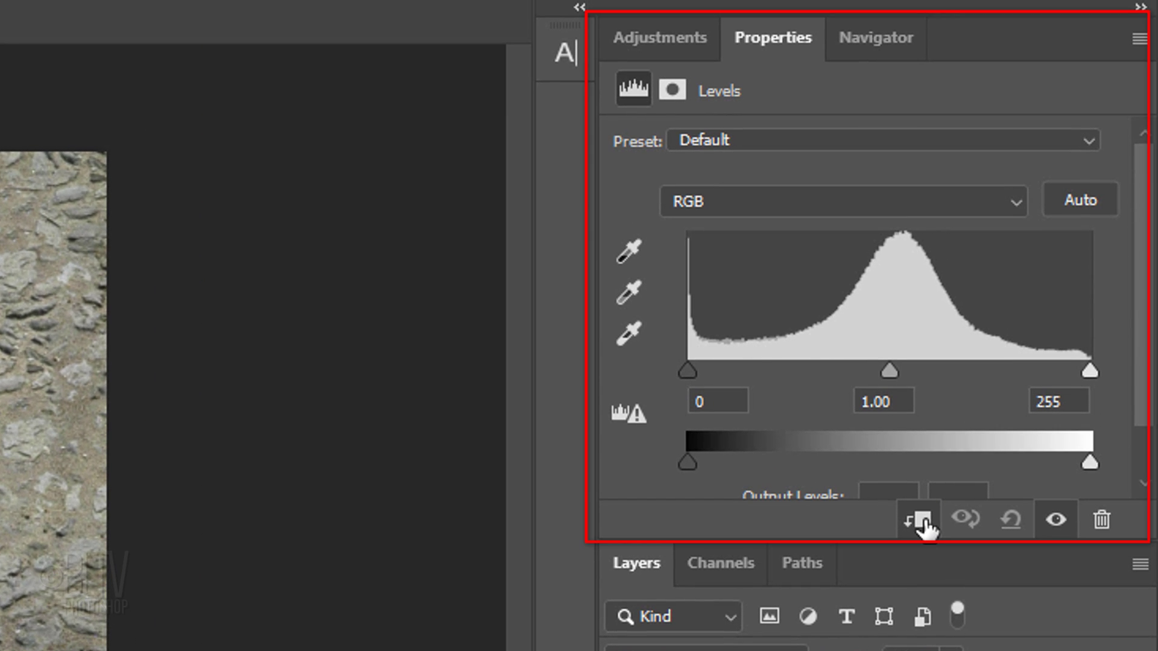
drag(868, 544, 860, 605)
click(972, 496)
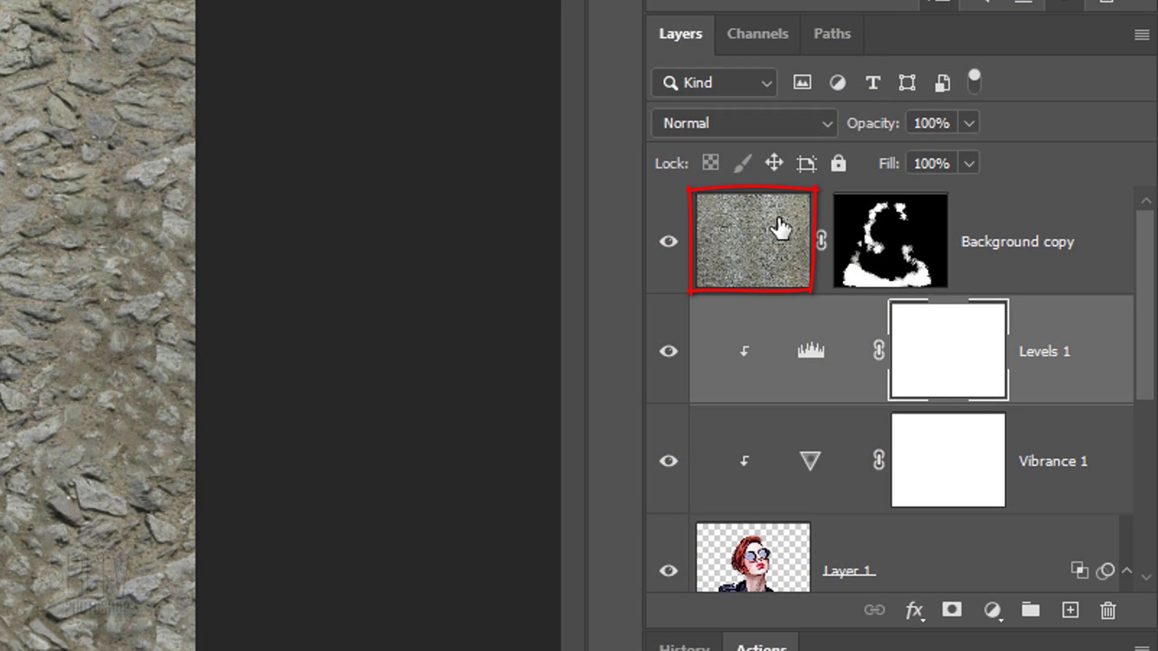
Select every layer from Background copy down to Background and convert them to one smart object
click(780, 228)
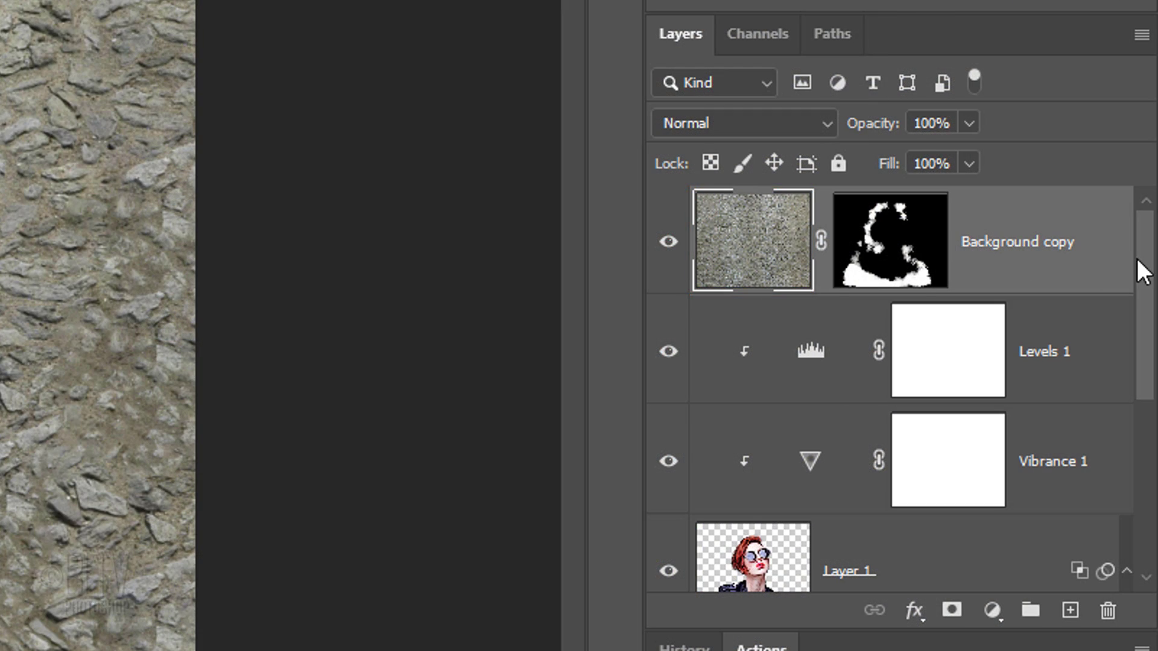
drag(1140, 265, 1135, 500)
click(768, 537)
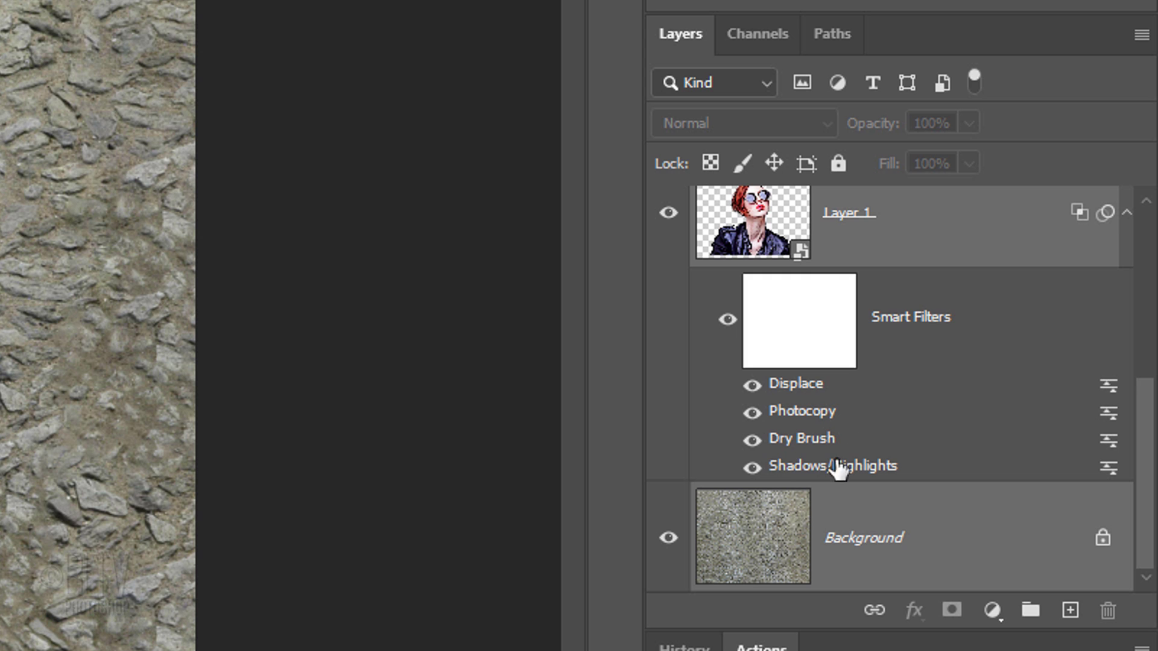
click(1140, 35)
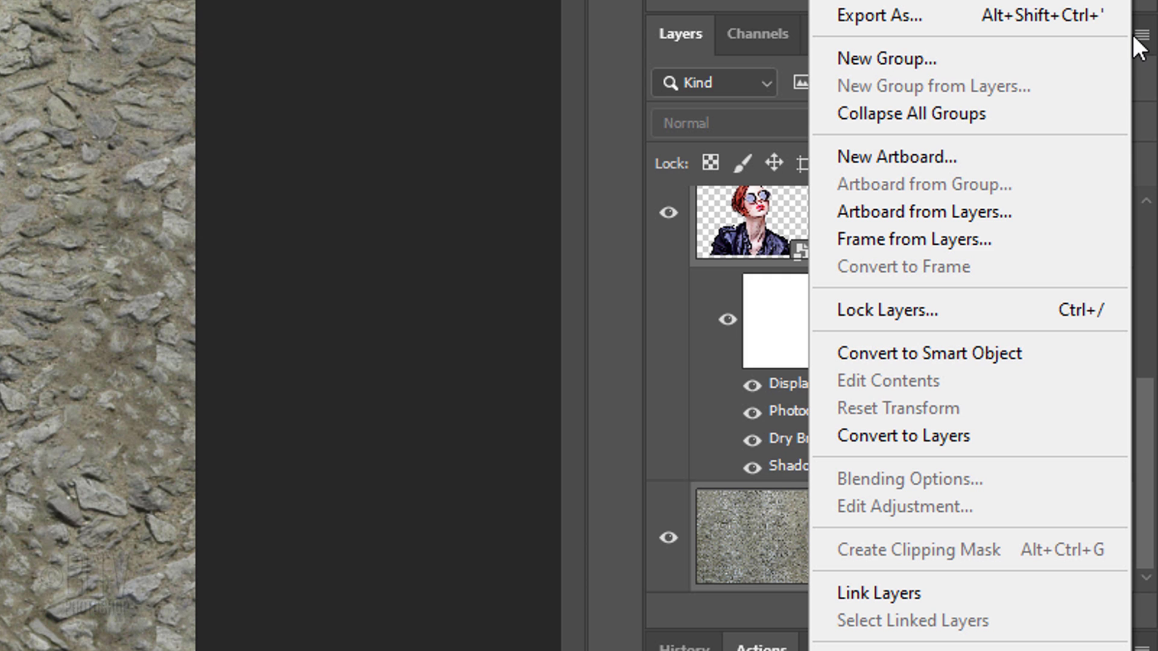
click(927, 352)
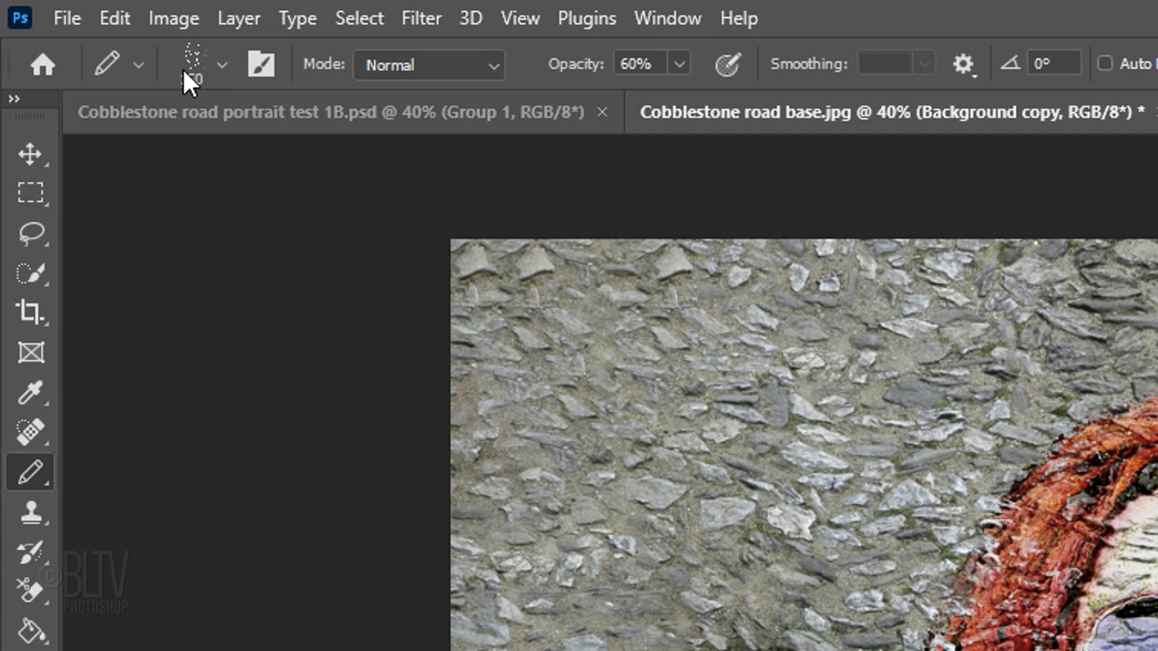
Apply and commit a Perspective transform that widens the portrait's bottom edge outward
click(114, 16)
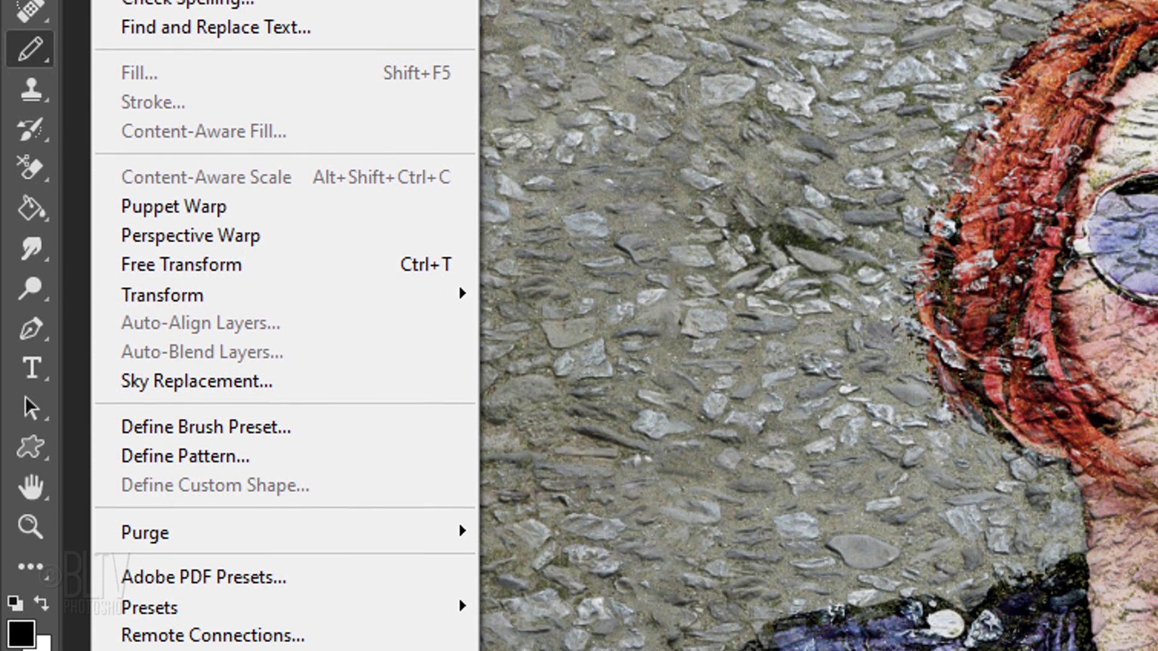
mouse_move(203, 296)
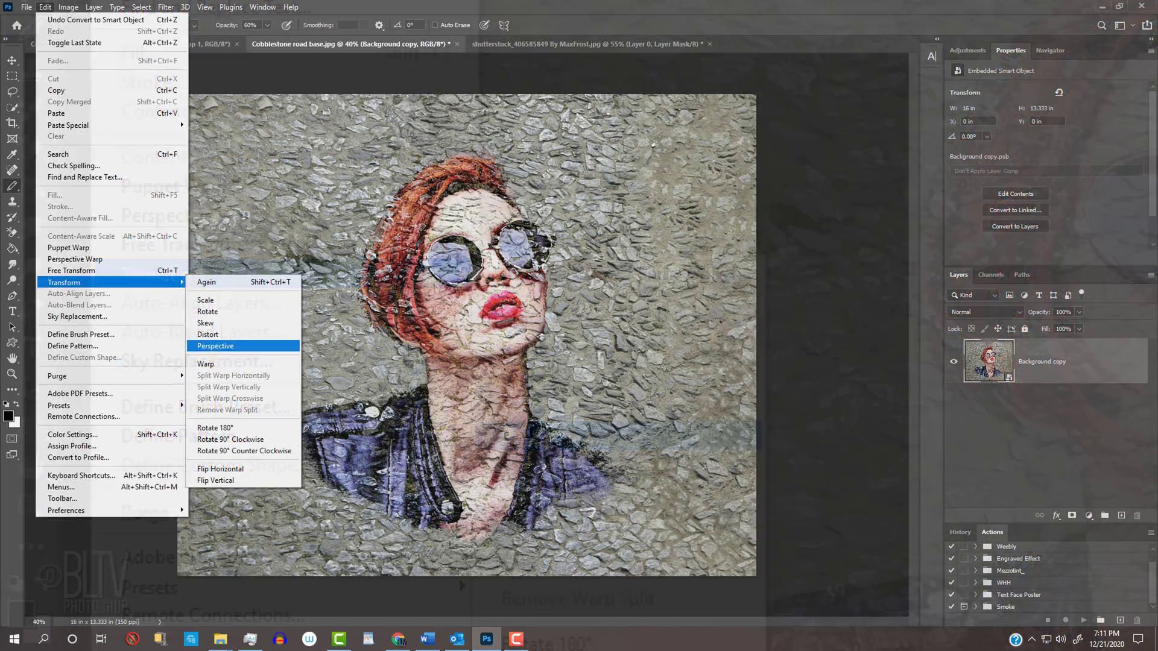
click(549, 439)
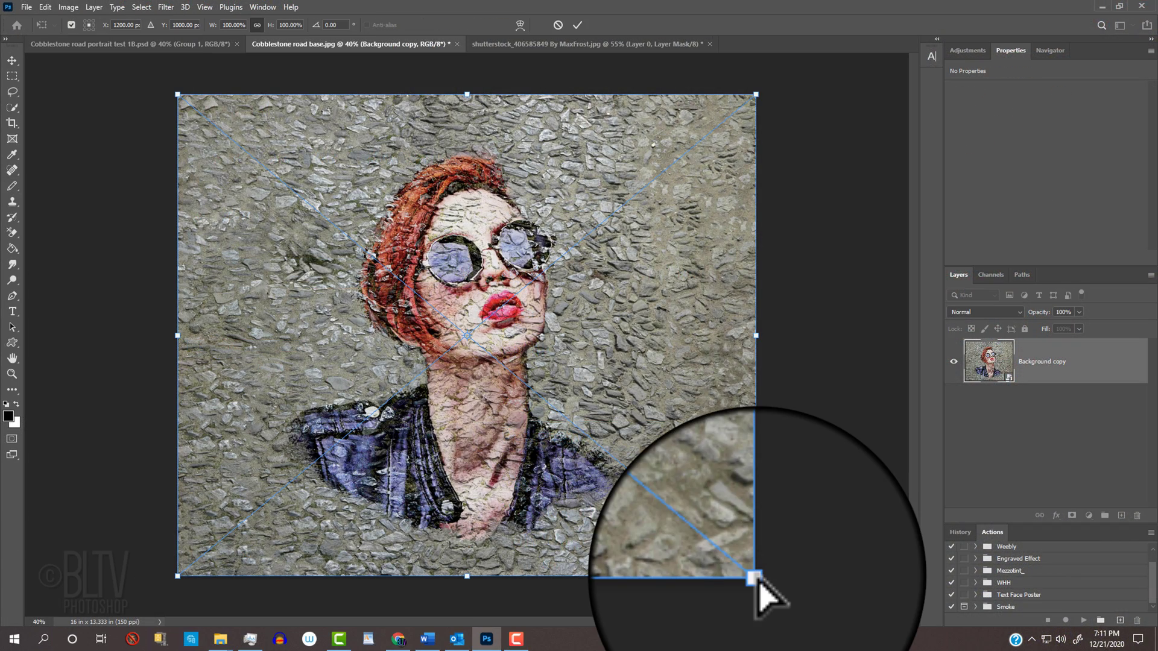
drag(755, 577, 837, 555)
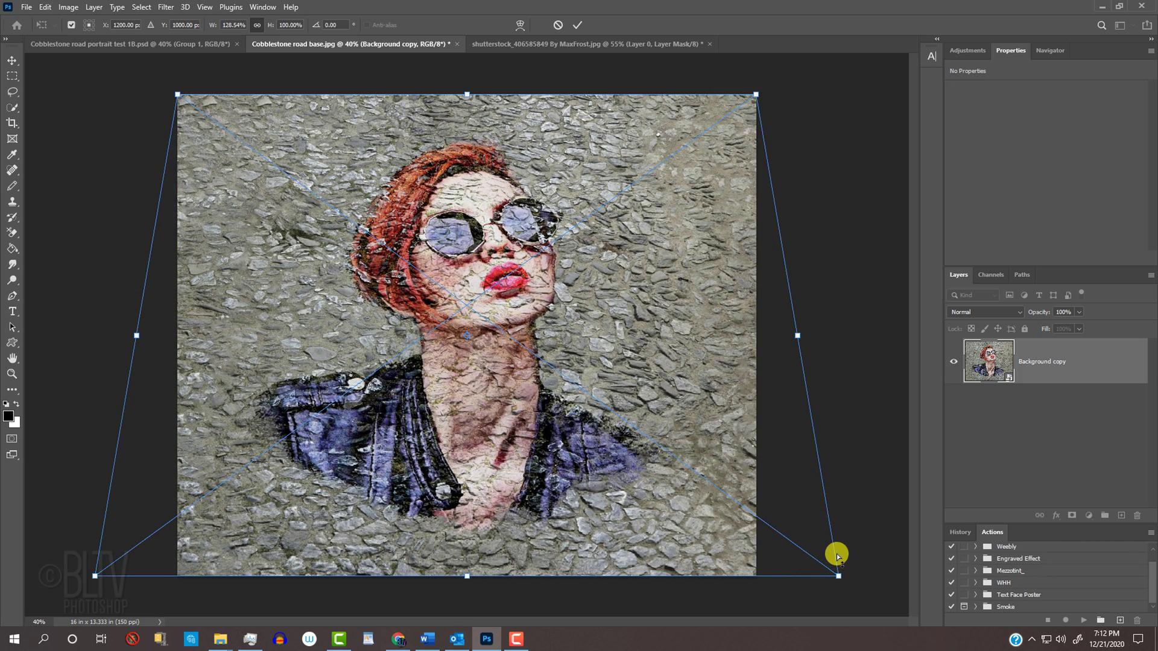
key(Return)
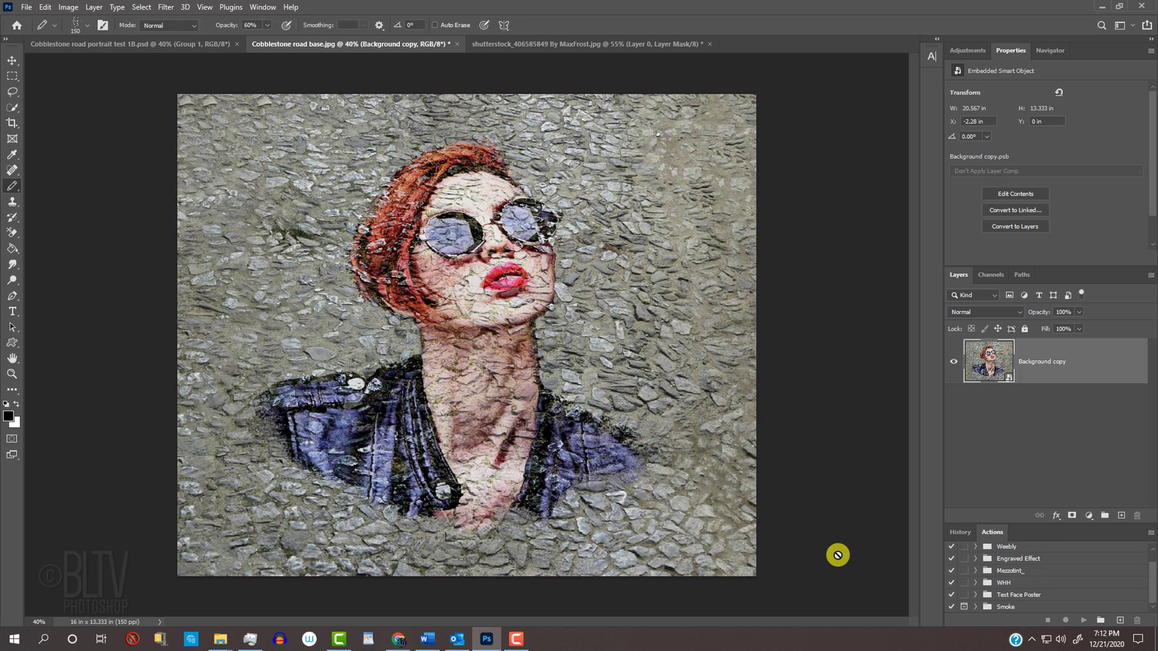